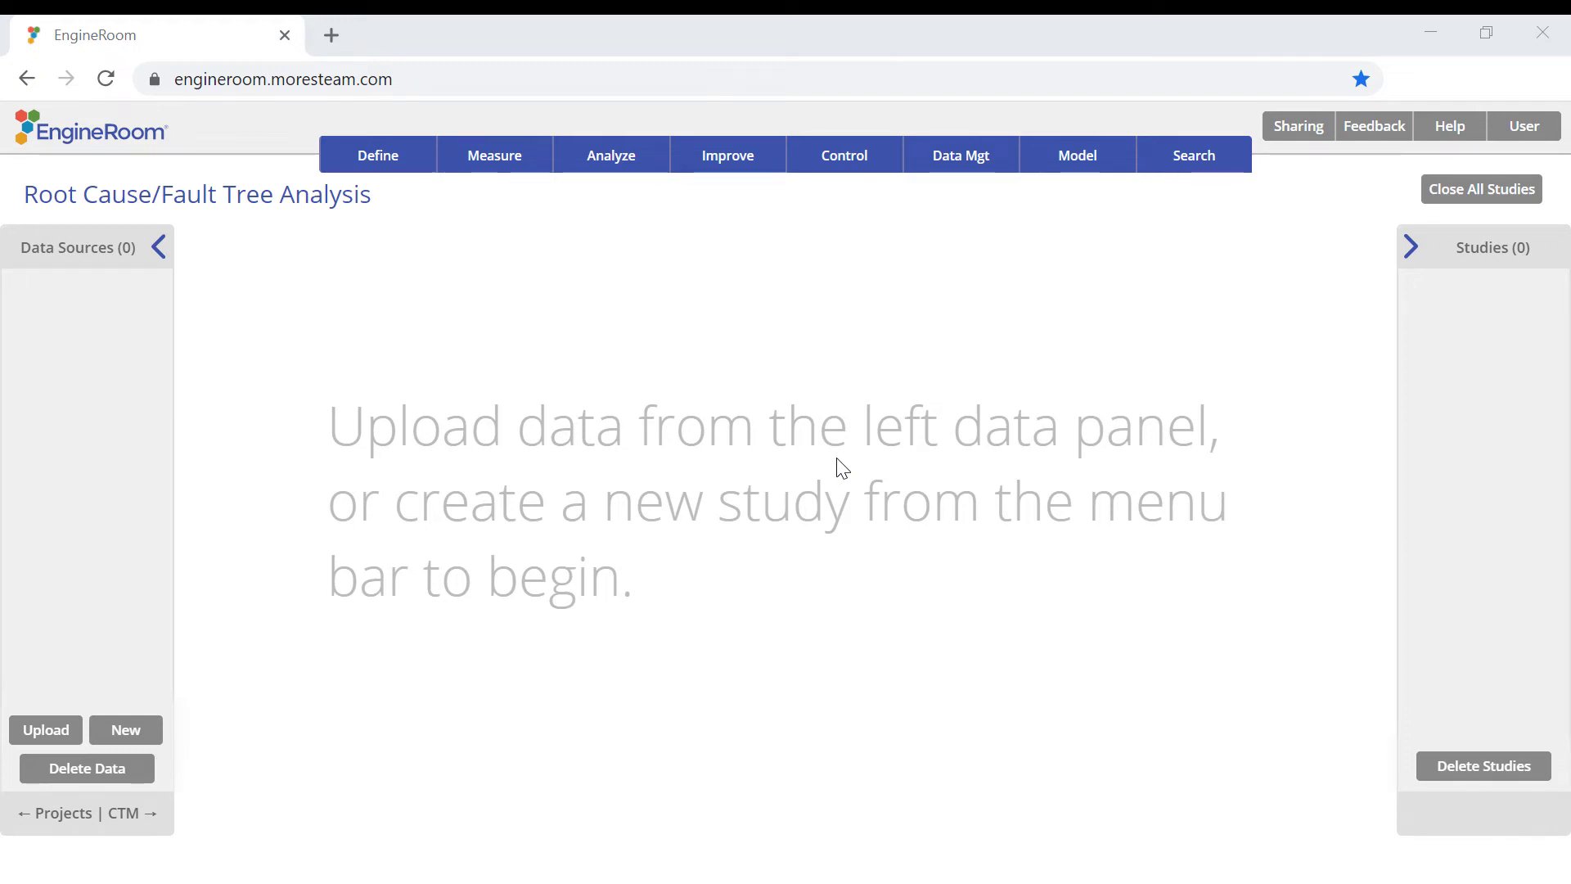
# Create a new Root Cause Tree (Fault Tree Analysis) study from the Analyze menu.
pyautogui.click(635, 161)
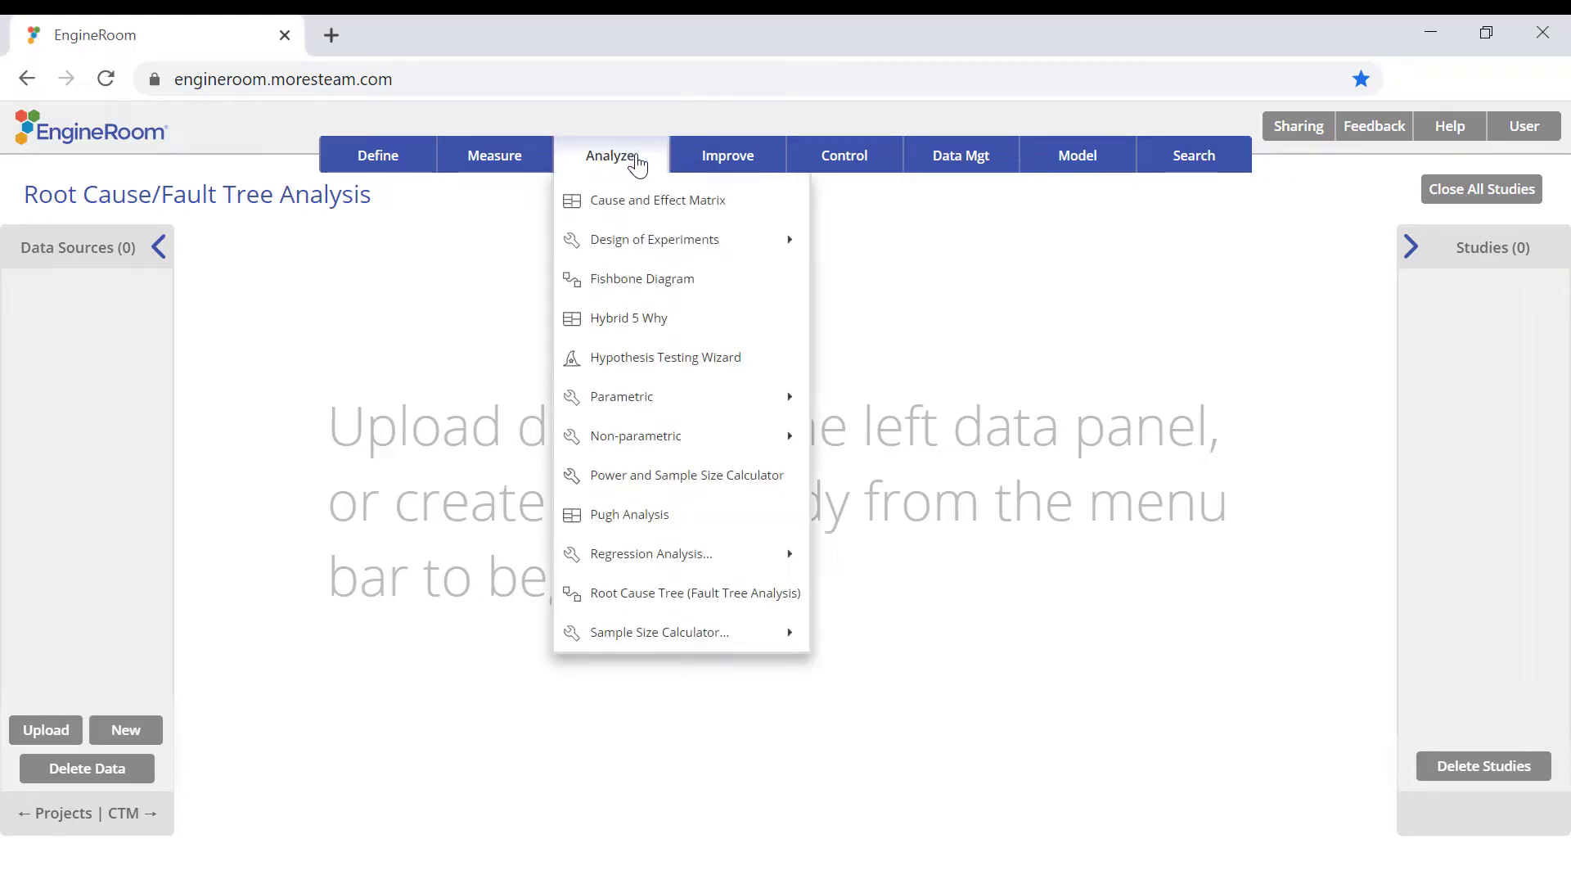
pyautogui.click(745, 594)
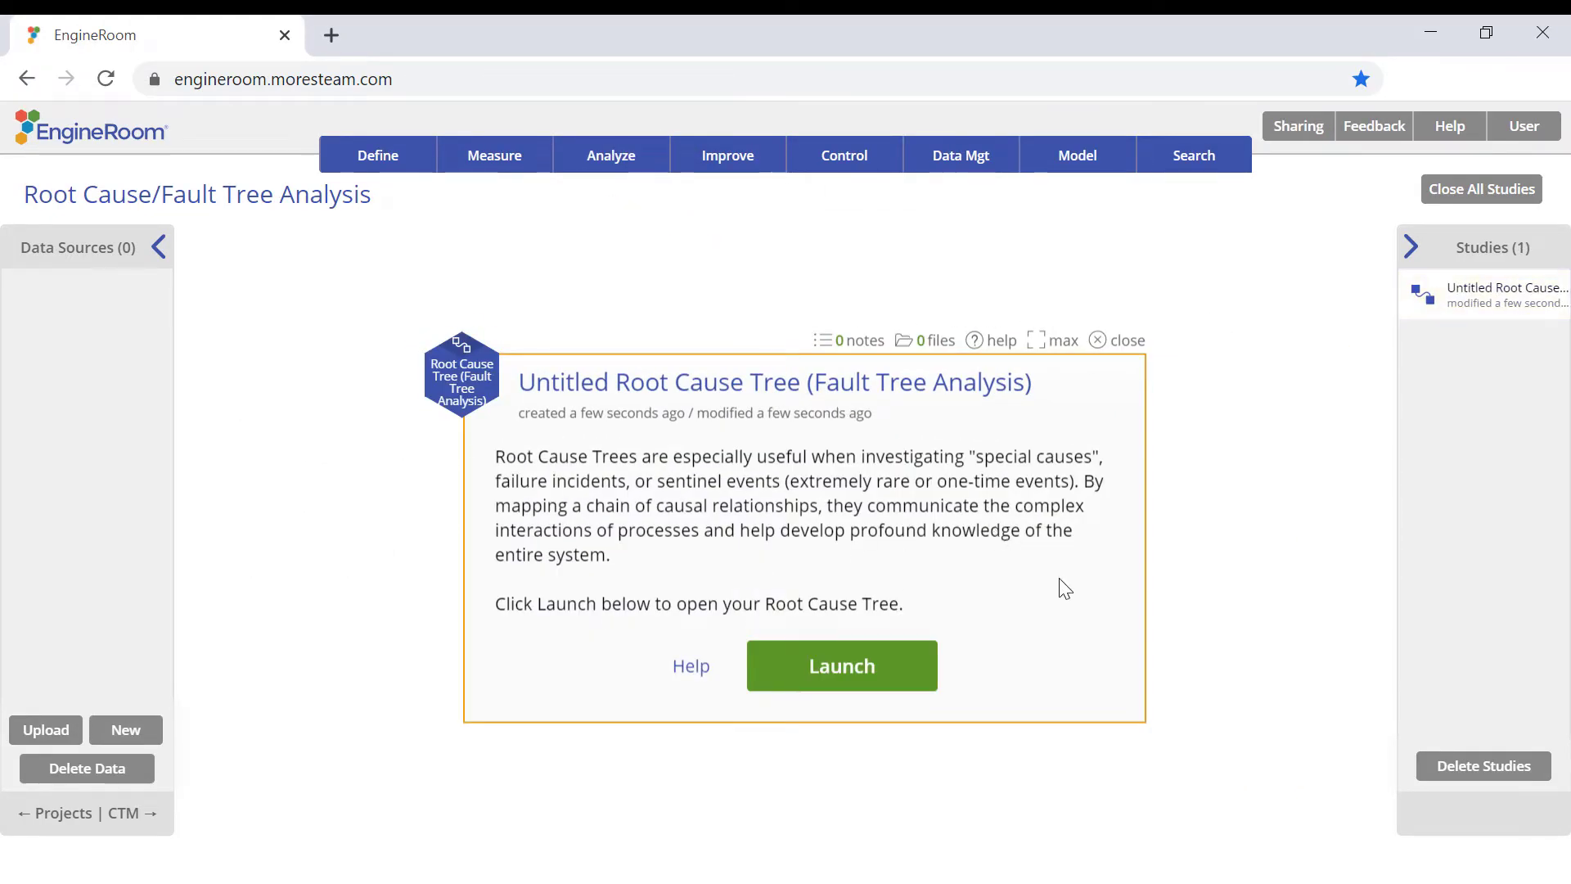
# Launch the study, sign in, and create a letter-size diagram titled 'Tire Pressure Root Cause Tree'.
pyautogui.click(875, 679)
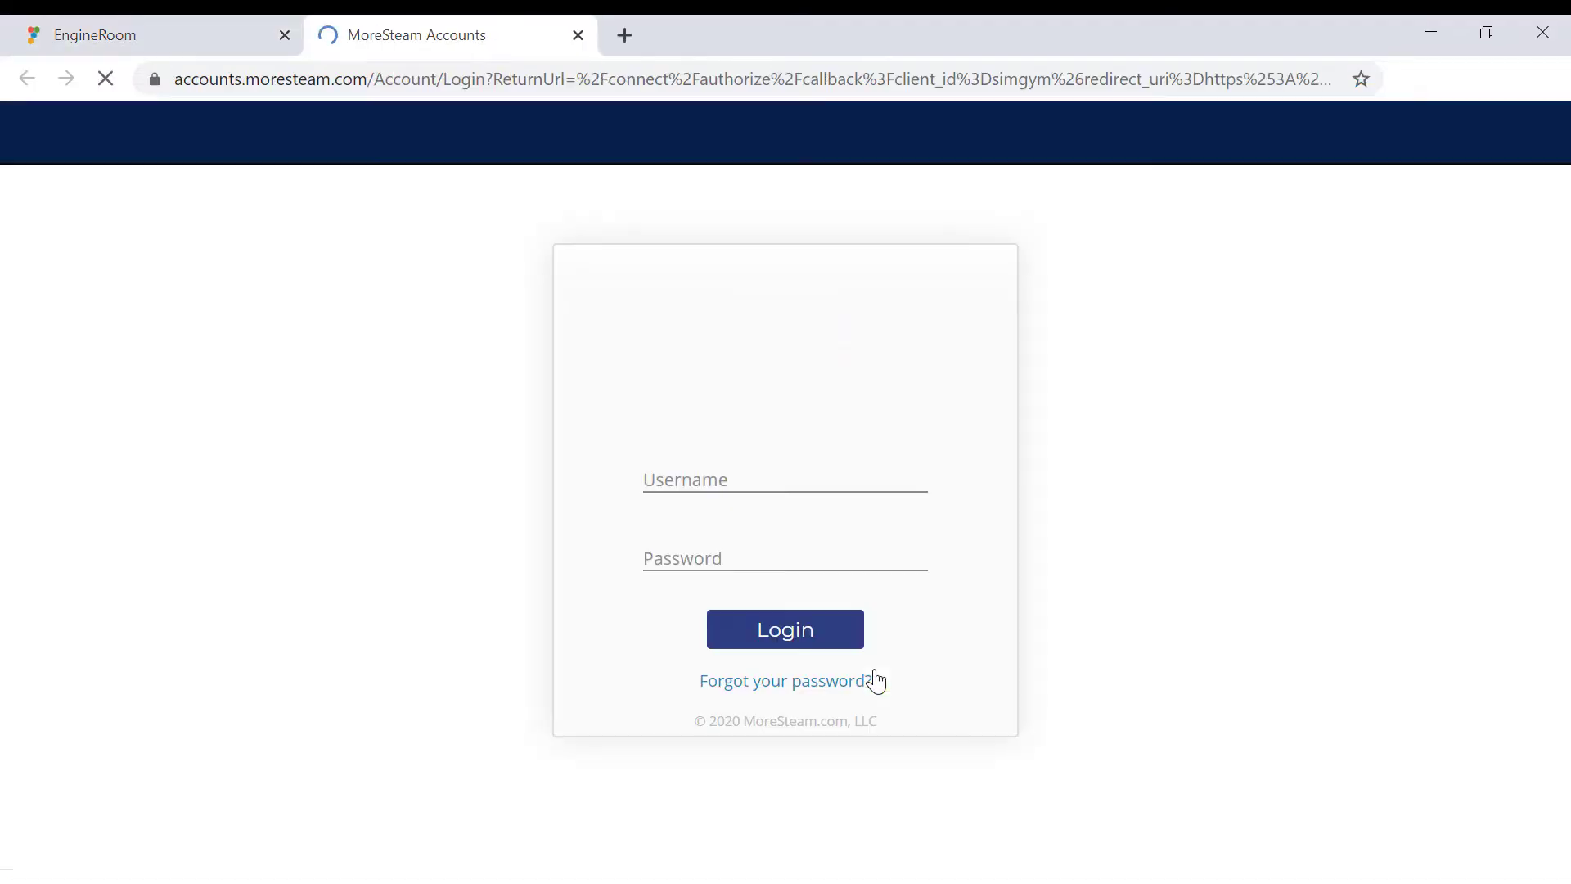
pyautogui.click(803, 641)
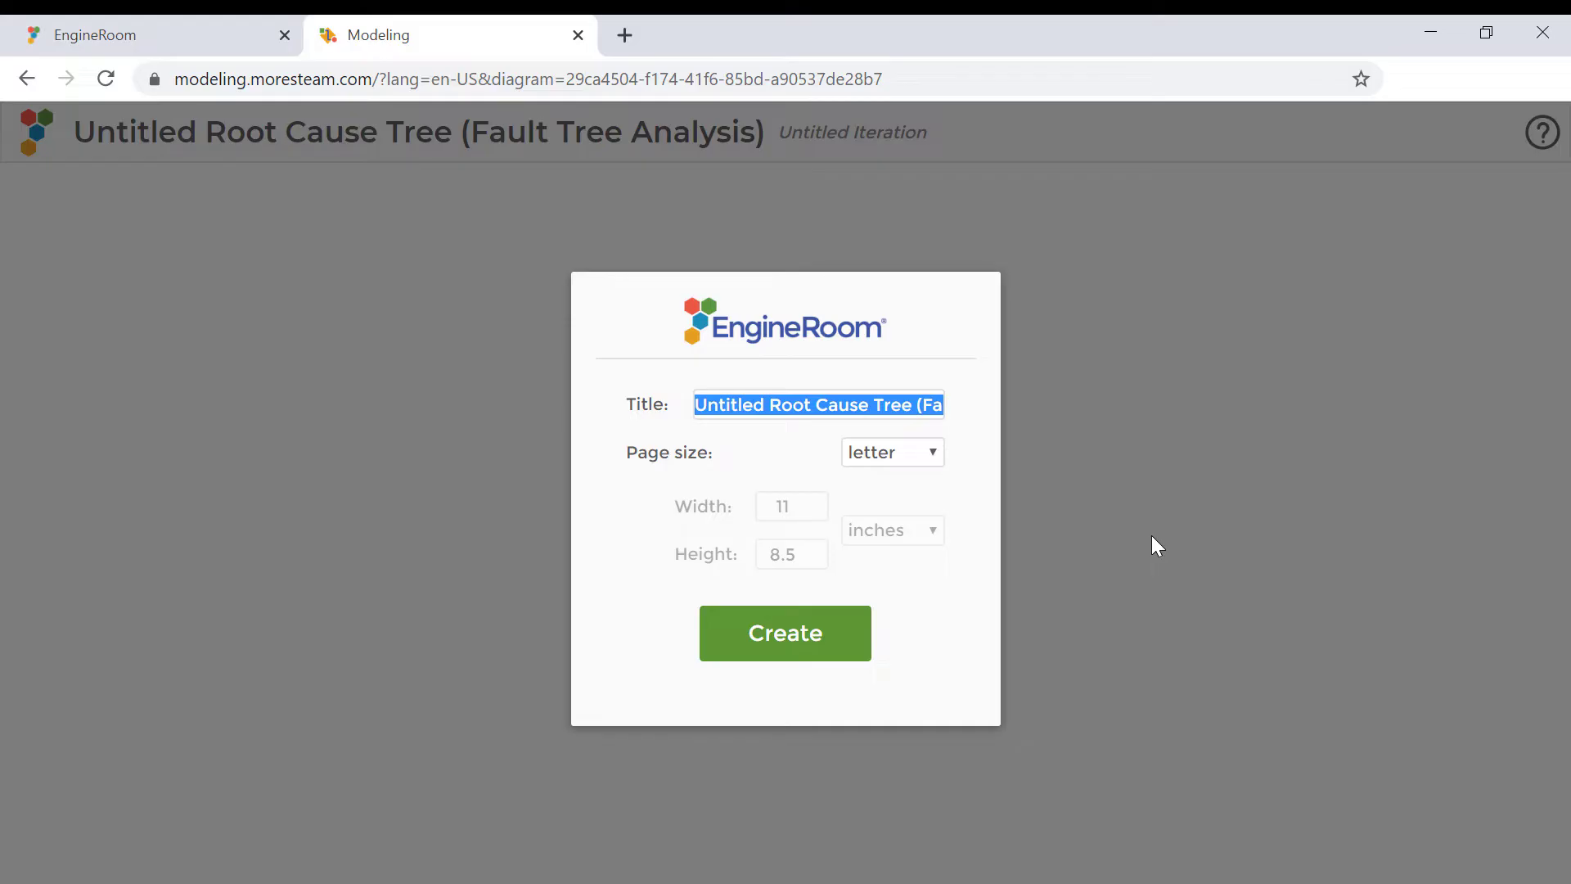
pyautogui.doubleClick(735, 407)
pyautogui.write('Tire Pressure')
pyautogui.moveTo(941, 406); pyautogui.dragTo(1118, 434)
pyautogui.press('BackSpace')
pyautogui.click(803, 635)
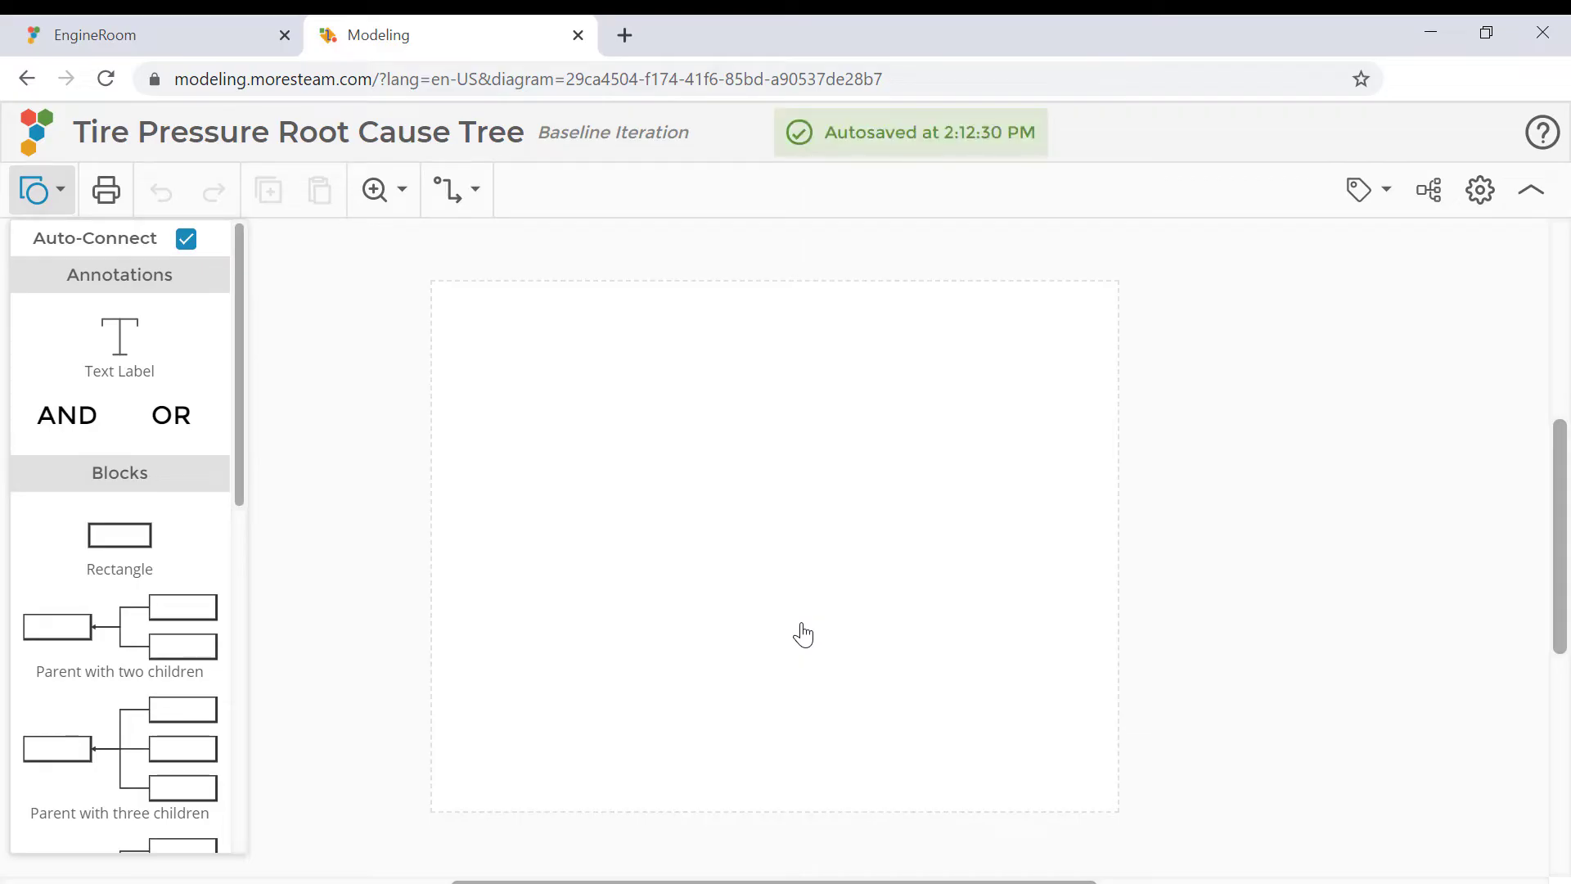
# Zoom the blank letter-size page in to about 101%.
pyautogui.click(377, 190)
pyautogui.click(474, 246)
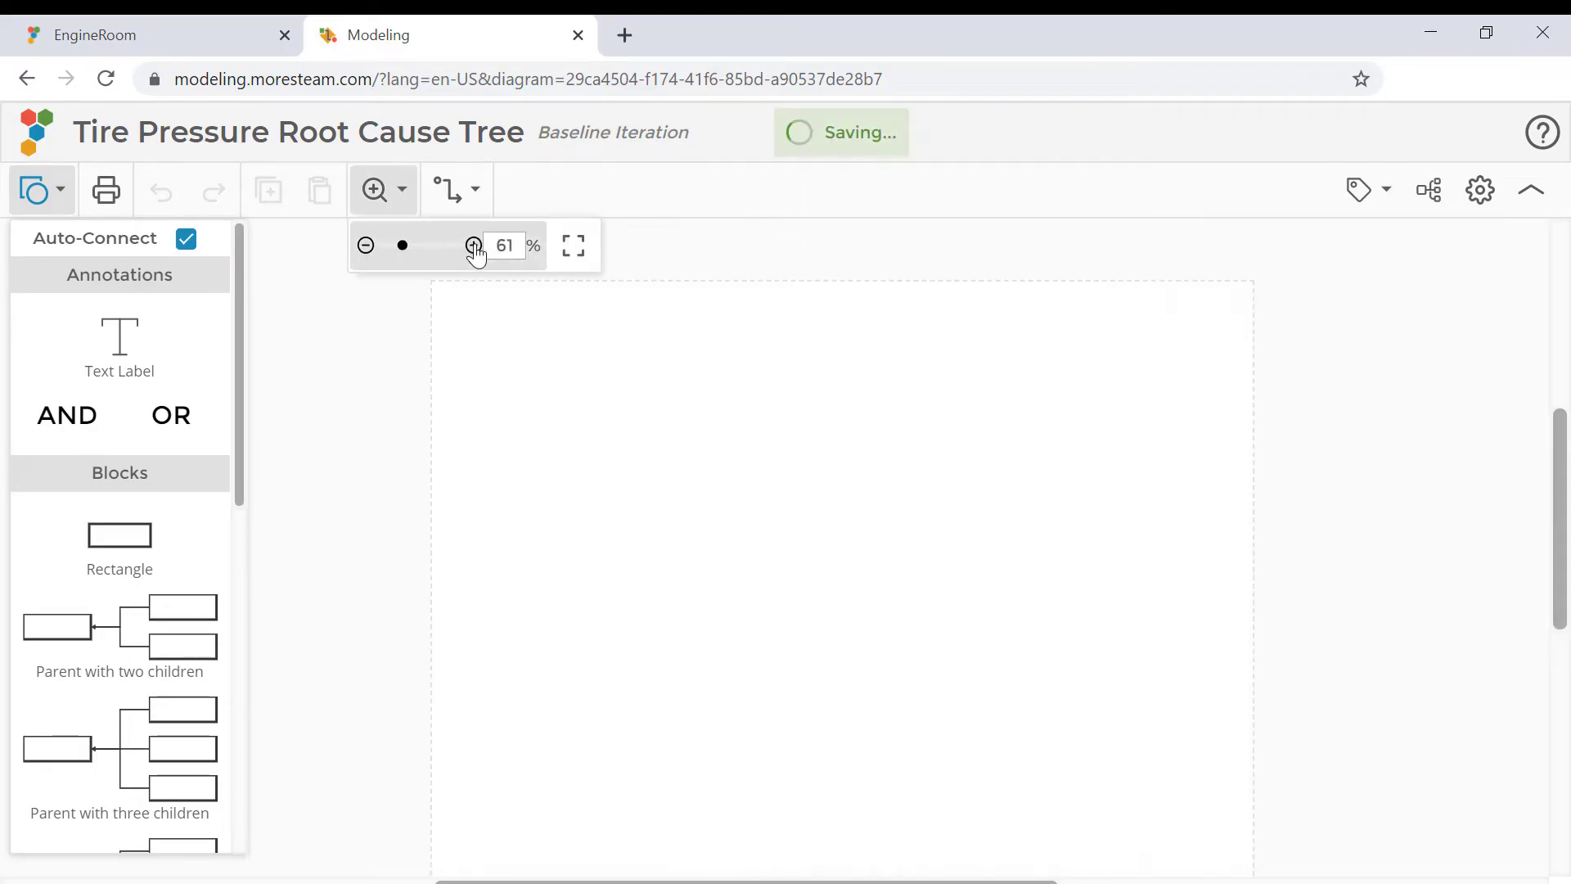
pyautogui.click(473, 247)
pyautogui.click(474, 246)
pyautogui.click(474, 247)
pyautogui.click(473, 246)
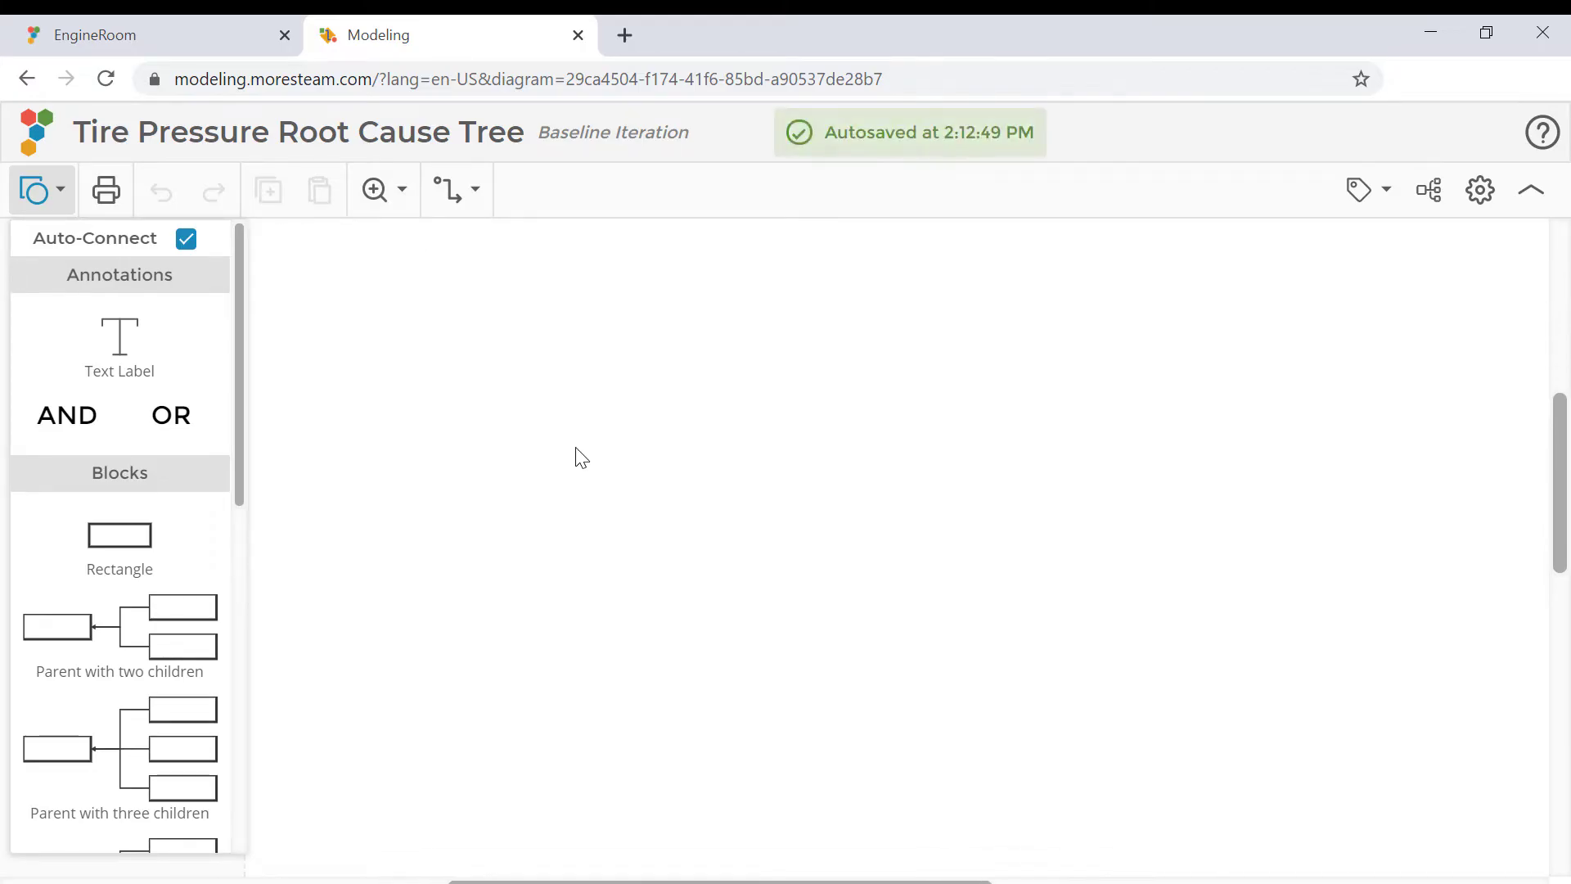
# Place a narrow rectangle on the left of the page labelled 'Travel Safely'.
pyautogui.moveTo(115, 550); pyautogui.dragTo(450, 513)
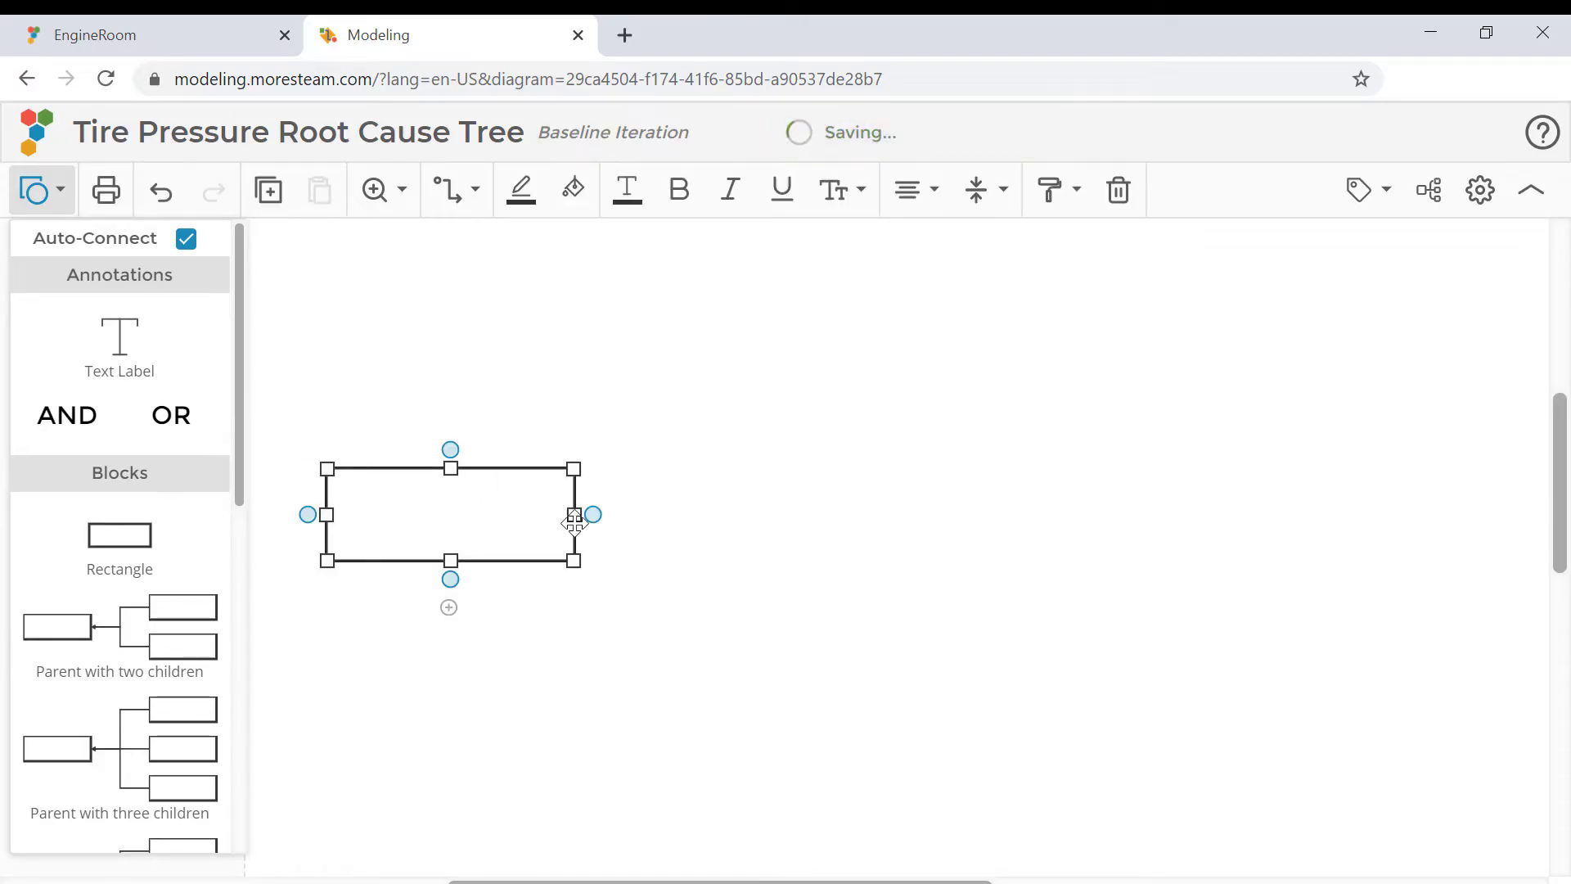
pyautogui.moveTo(574, 515); pyautogui.dragTo(466, 514)
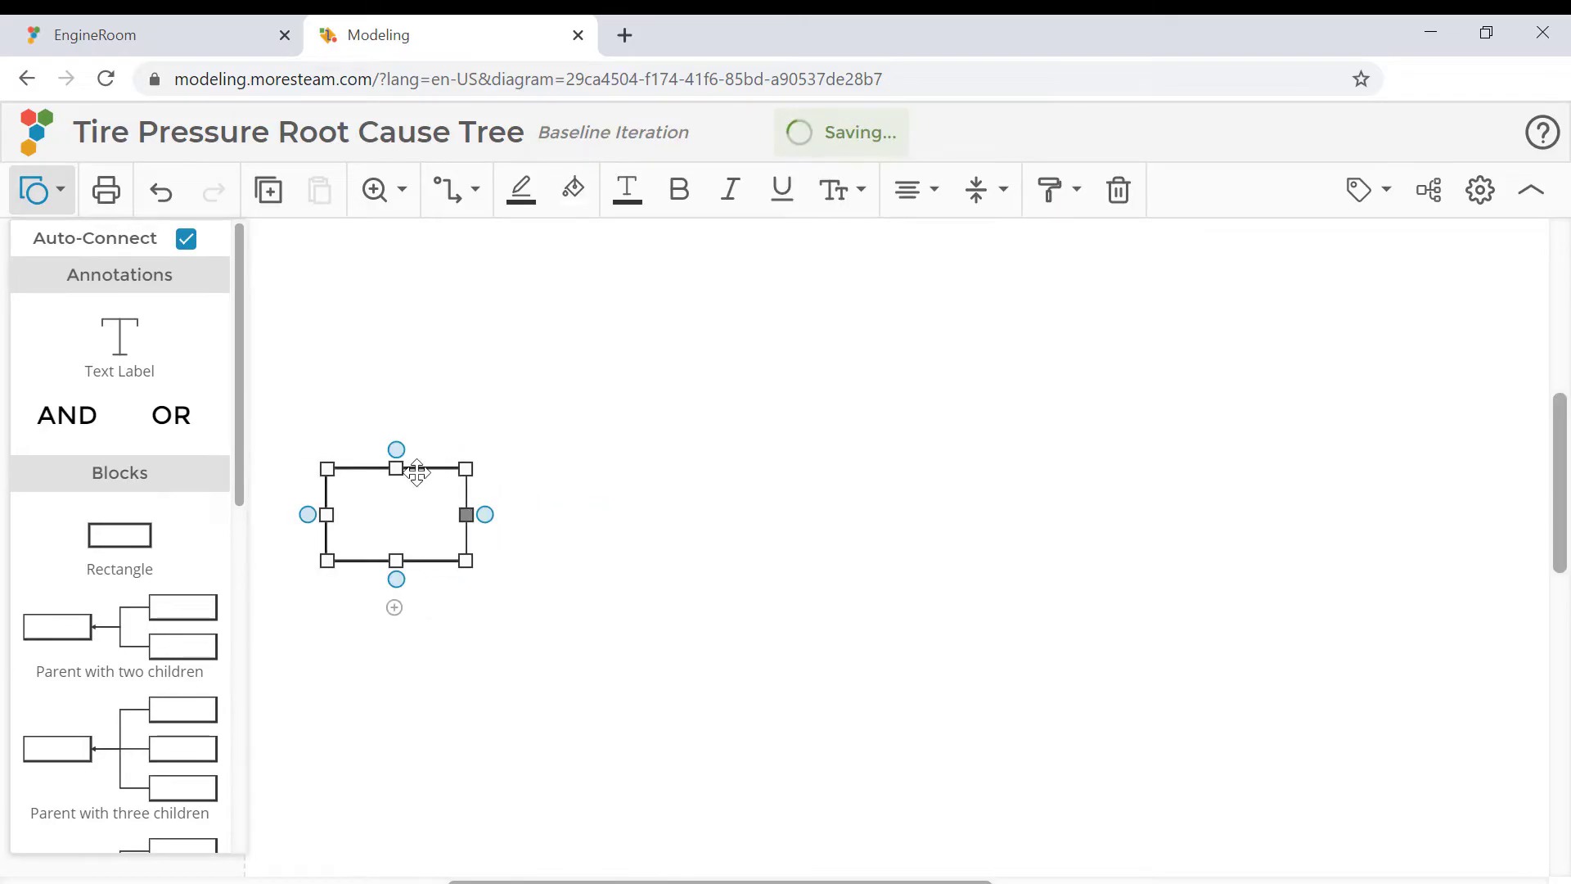
pyautogui.doubleClick(410, 514)
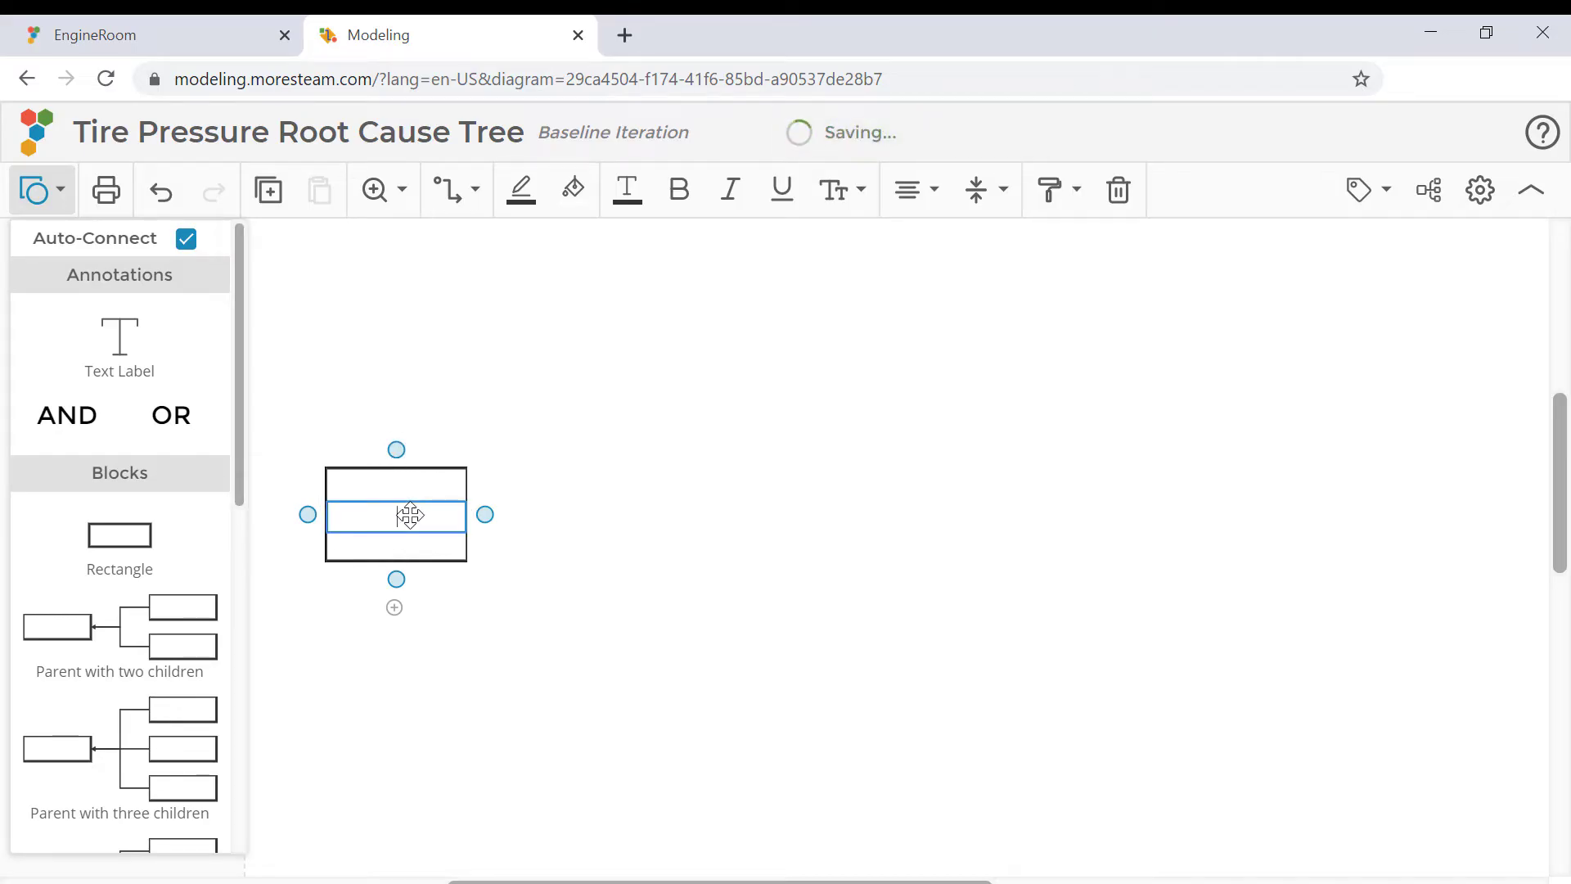
pyautogui.write('Travel Safely')
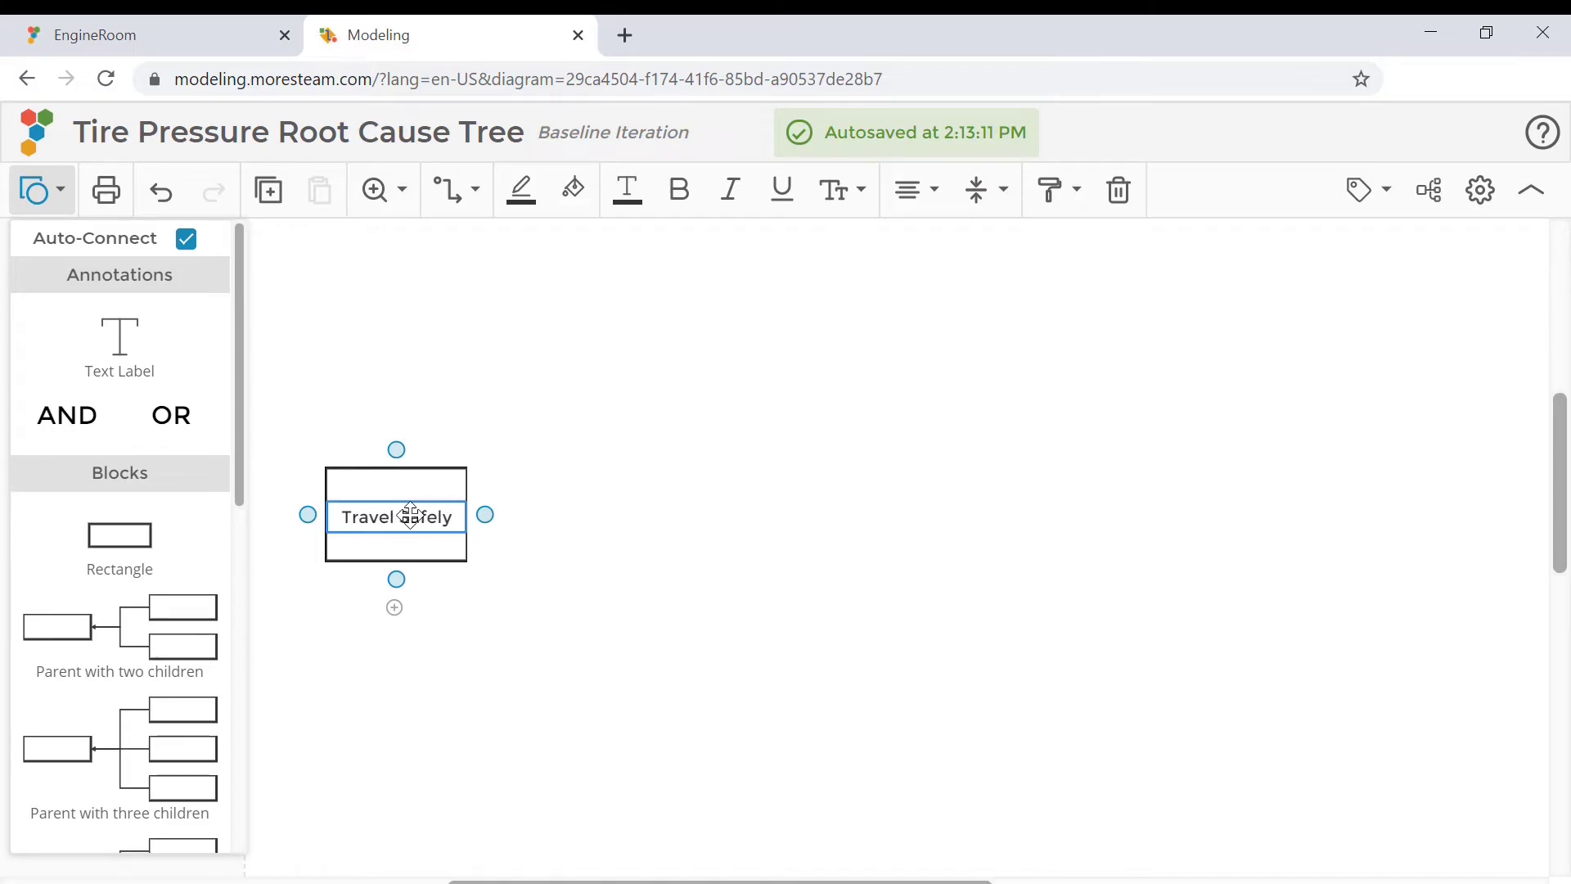
pyautogui.press('Return')
pyautogui.click(567, 660)
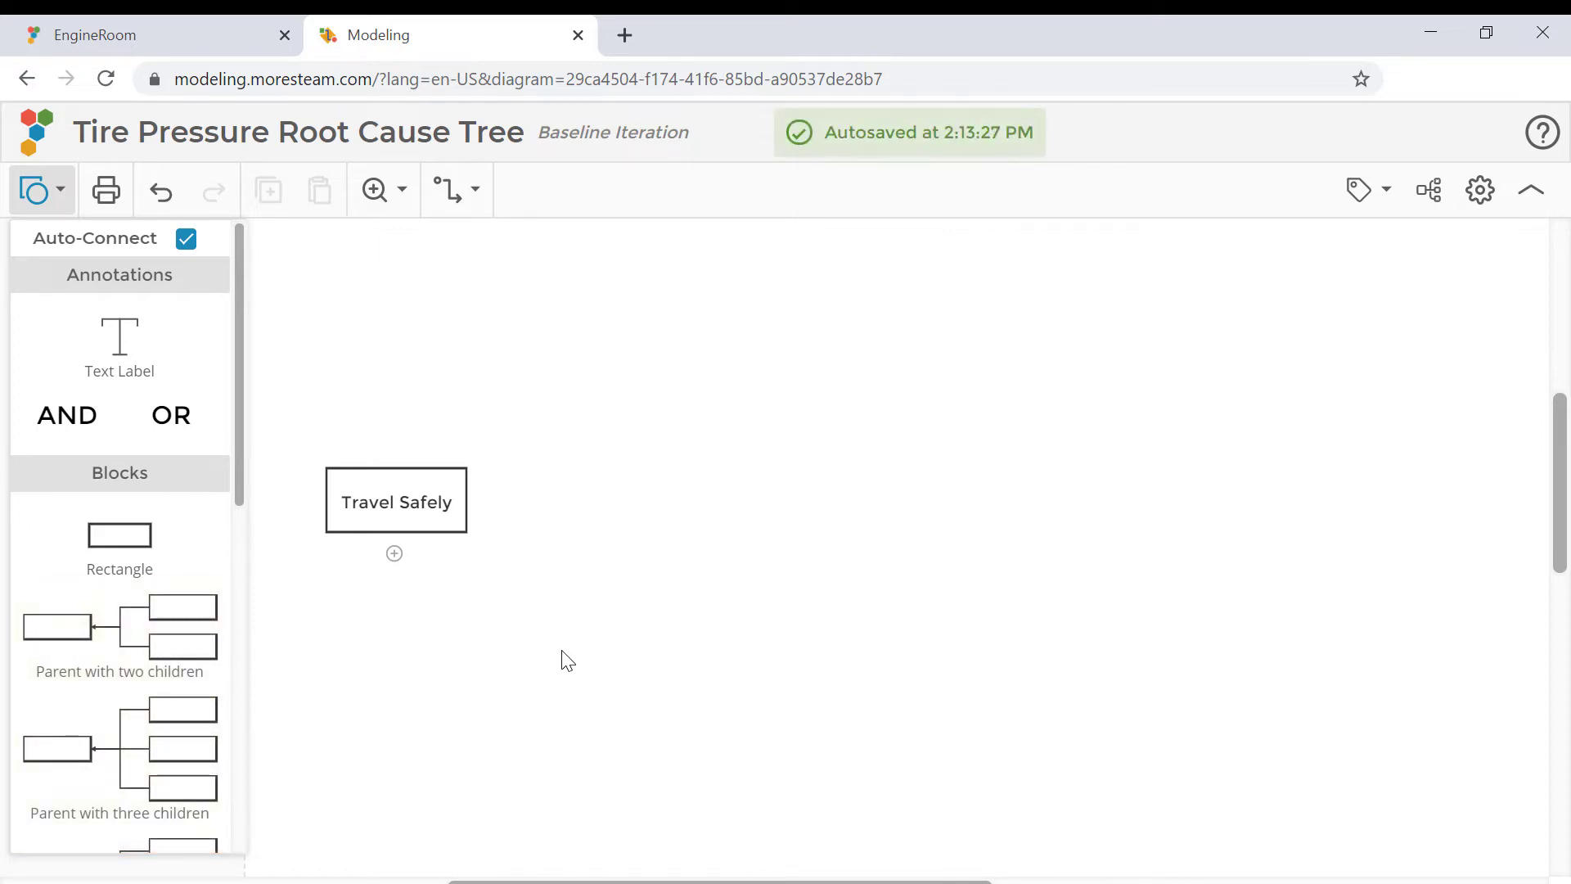
# Add a parent-with-two-children block group, shrink it, and align it with Travel Safely.
pyautogui.moveTo(150, 624); pyautogui.dragTo(1112, 431)
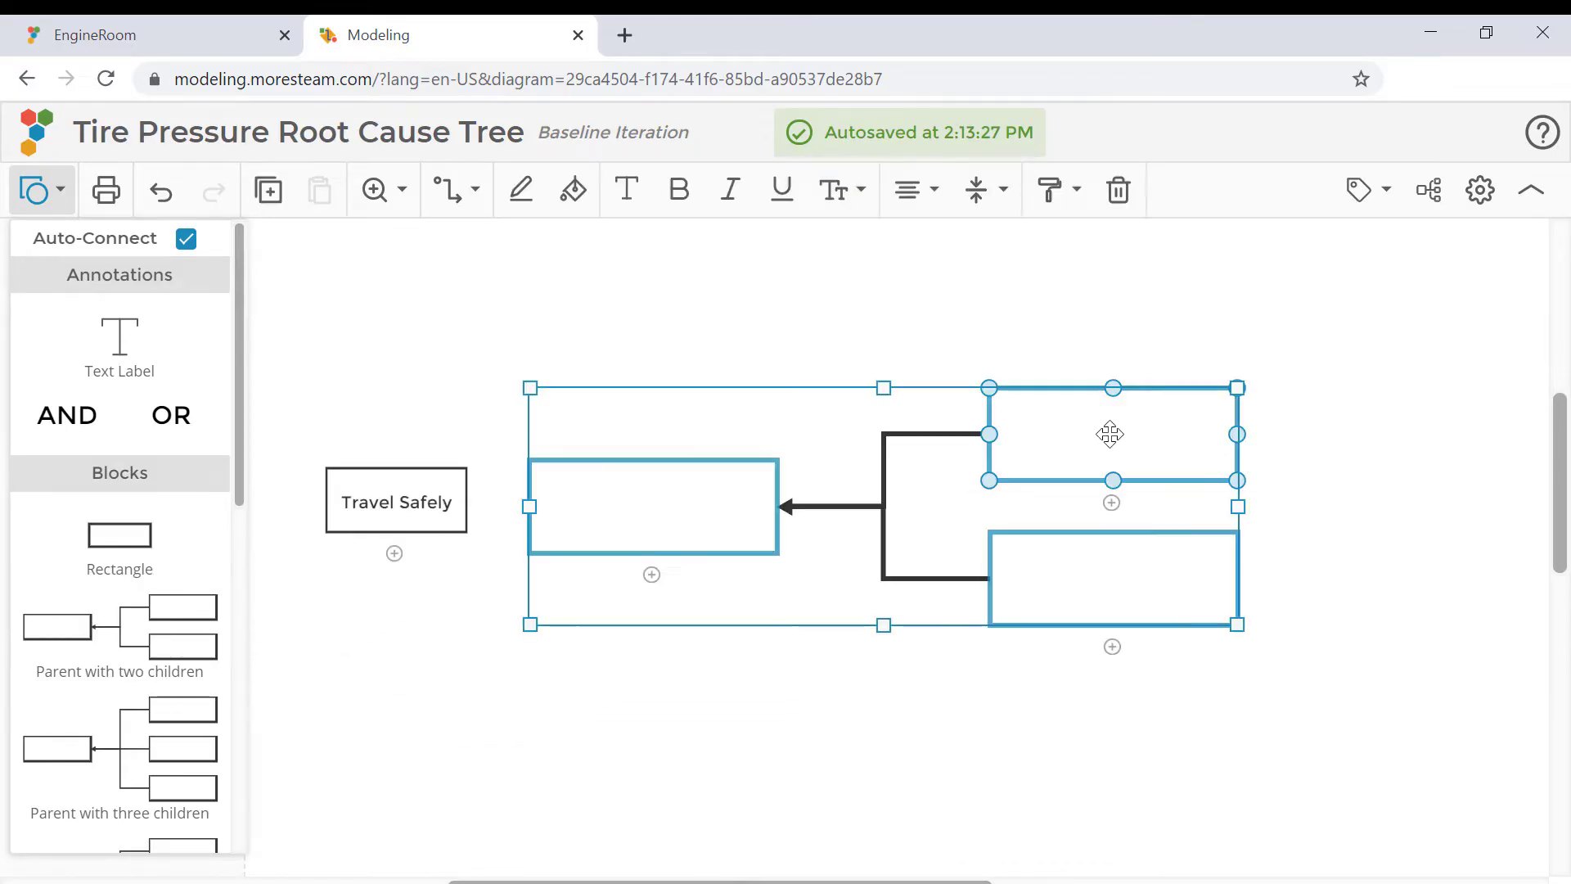
pyautogui.moveTo(1237, 506); pyautogui.dragTo(1038, 505)
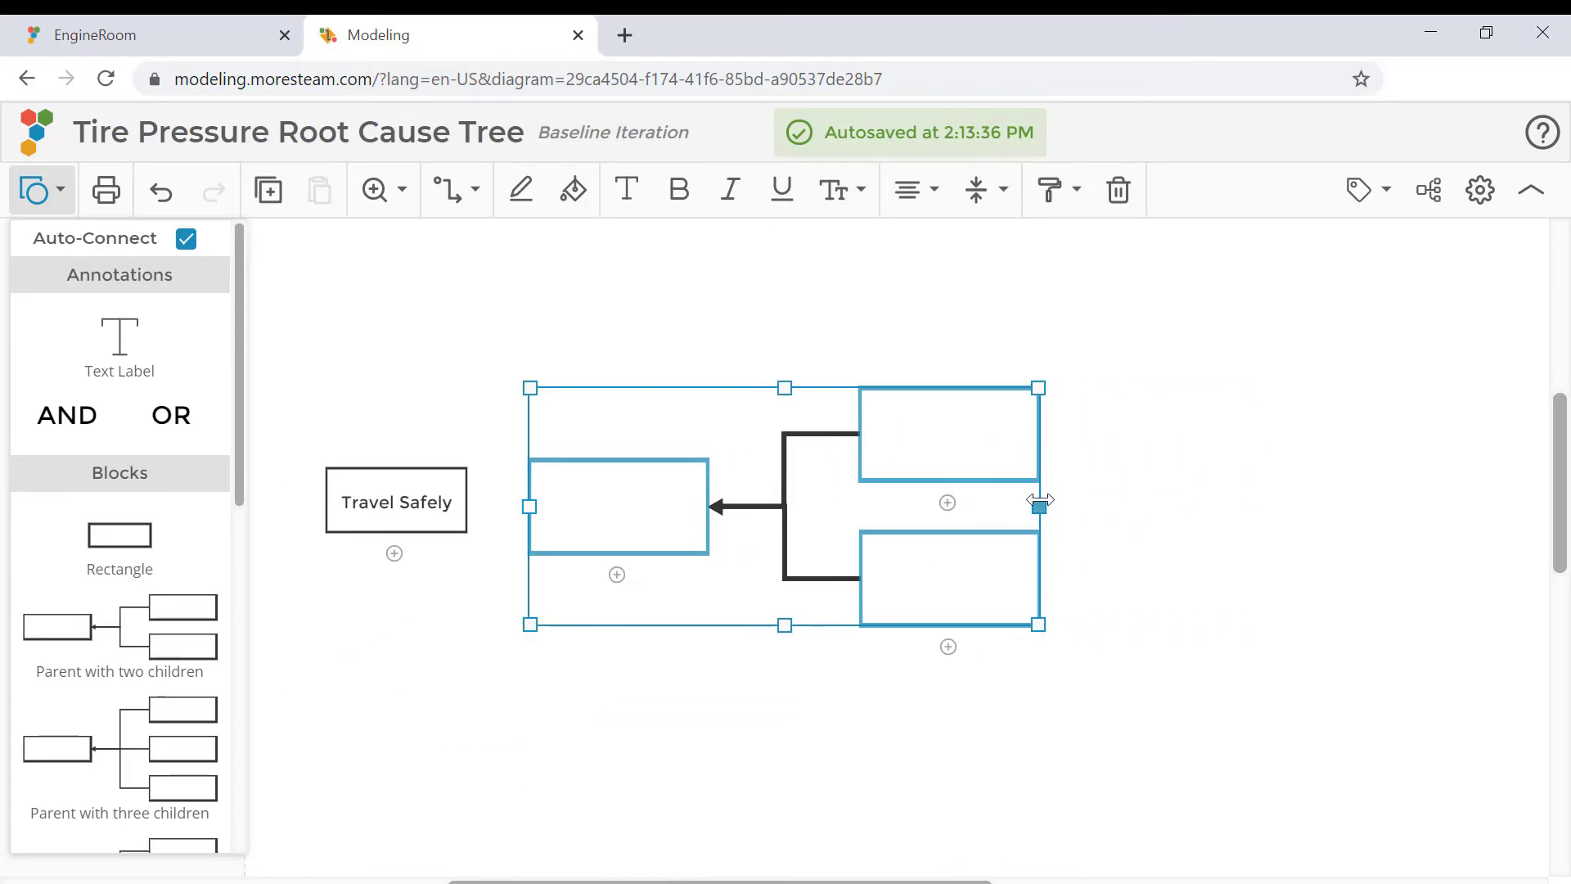
pyautogui.moveTo(783, 388); pyautogui.dragTo(779, 448)
pyautogui.moveTo(1037, 536); pyautogui.dragTo(992, 534)
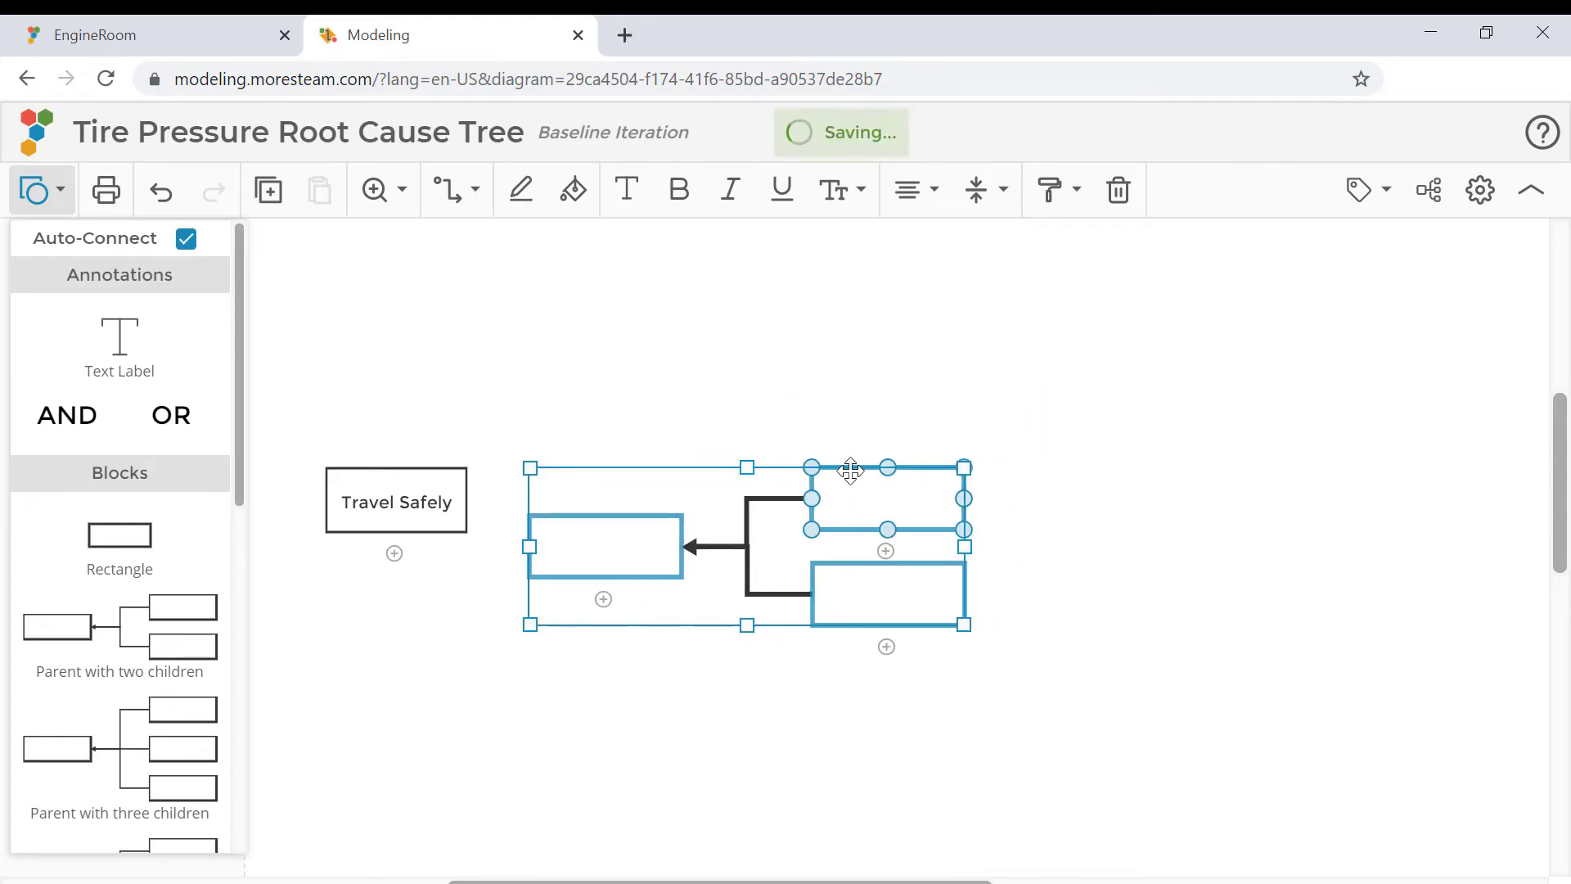
pyautogui.moveTo(849, 460); pyautogui.dragTo(854, 421)
# Connect the group's parent block to Travel Safely with an arrow.
pyautogui.click(524, 496)
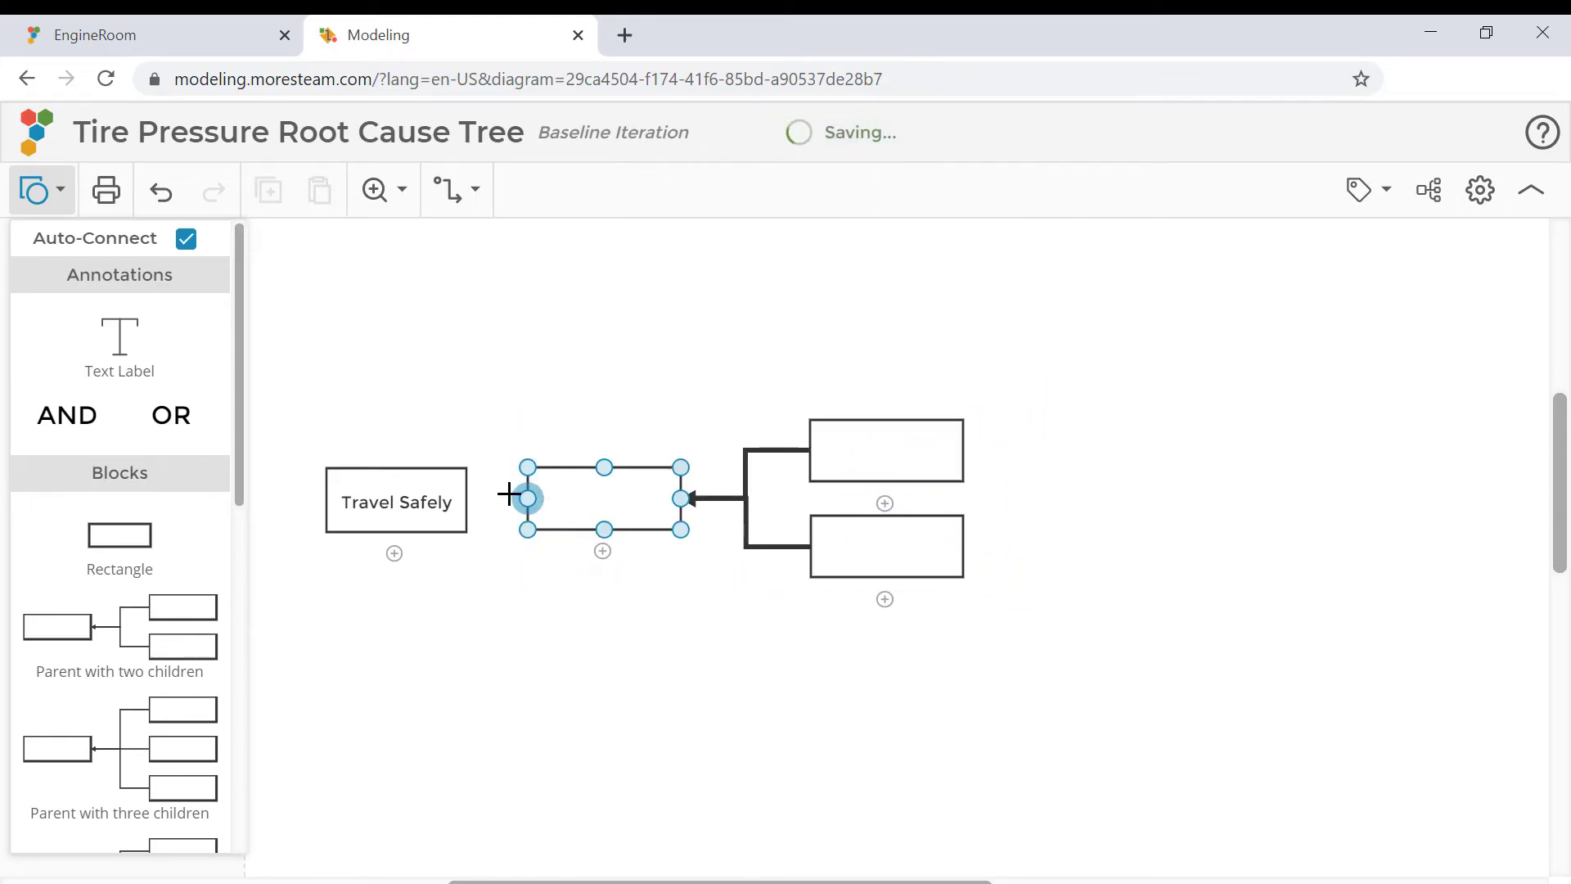
pyautogui.moveTo(527, 498); pyautogui.dragTo(366, 480)
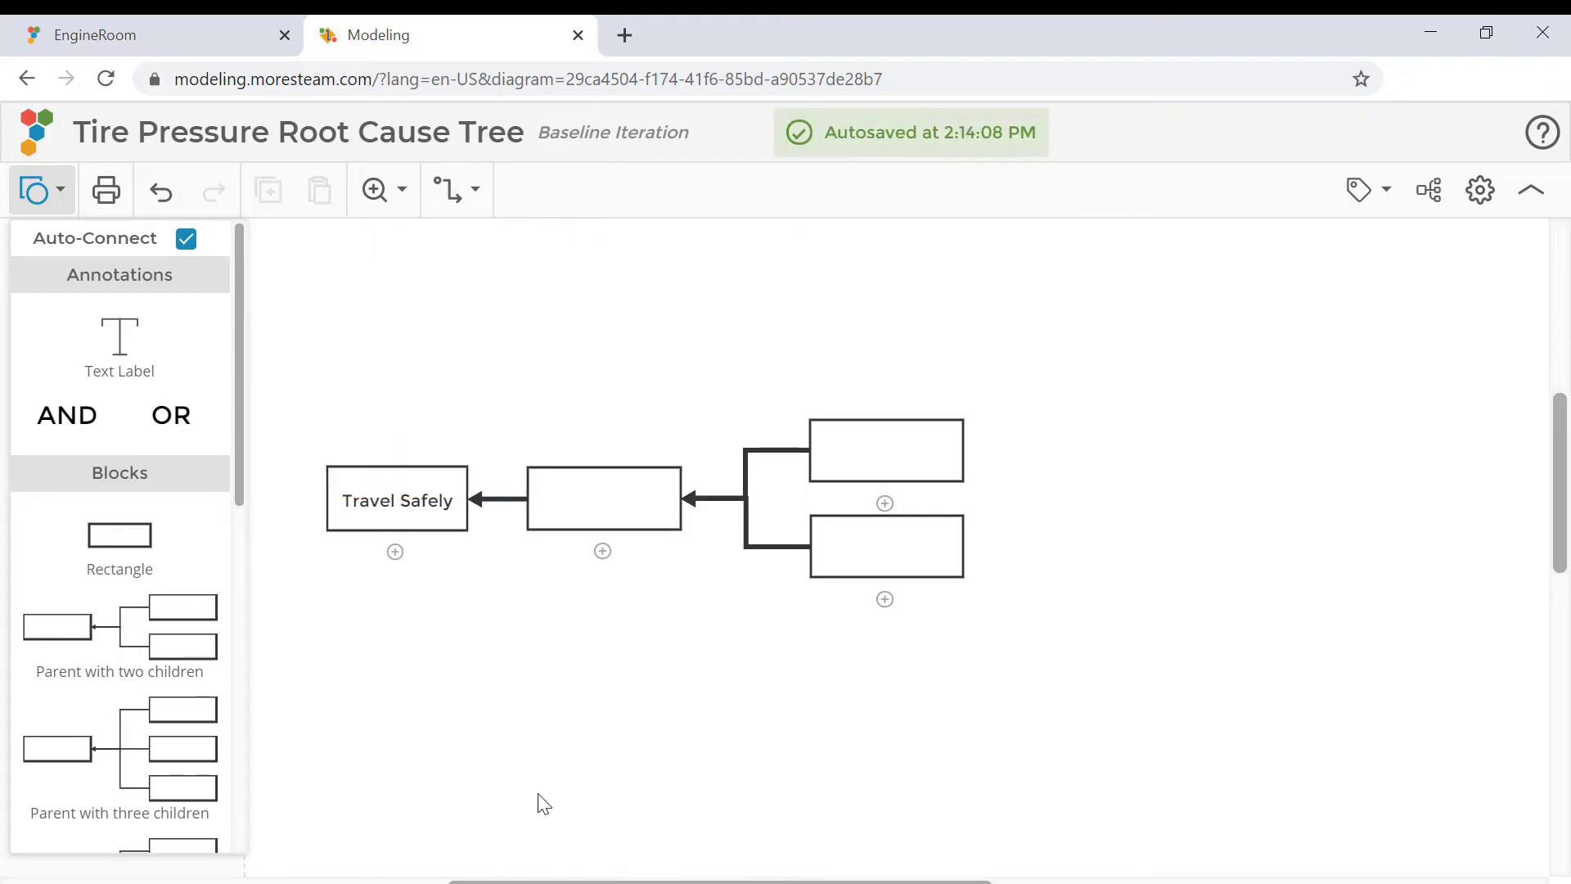
pyautogui.click(615, 467)
# Label the middle parent block 'Tire Pressure Alert'.
pyautogui.doubleClick(618, 501)
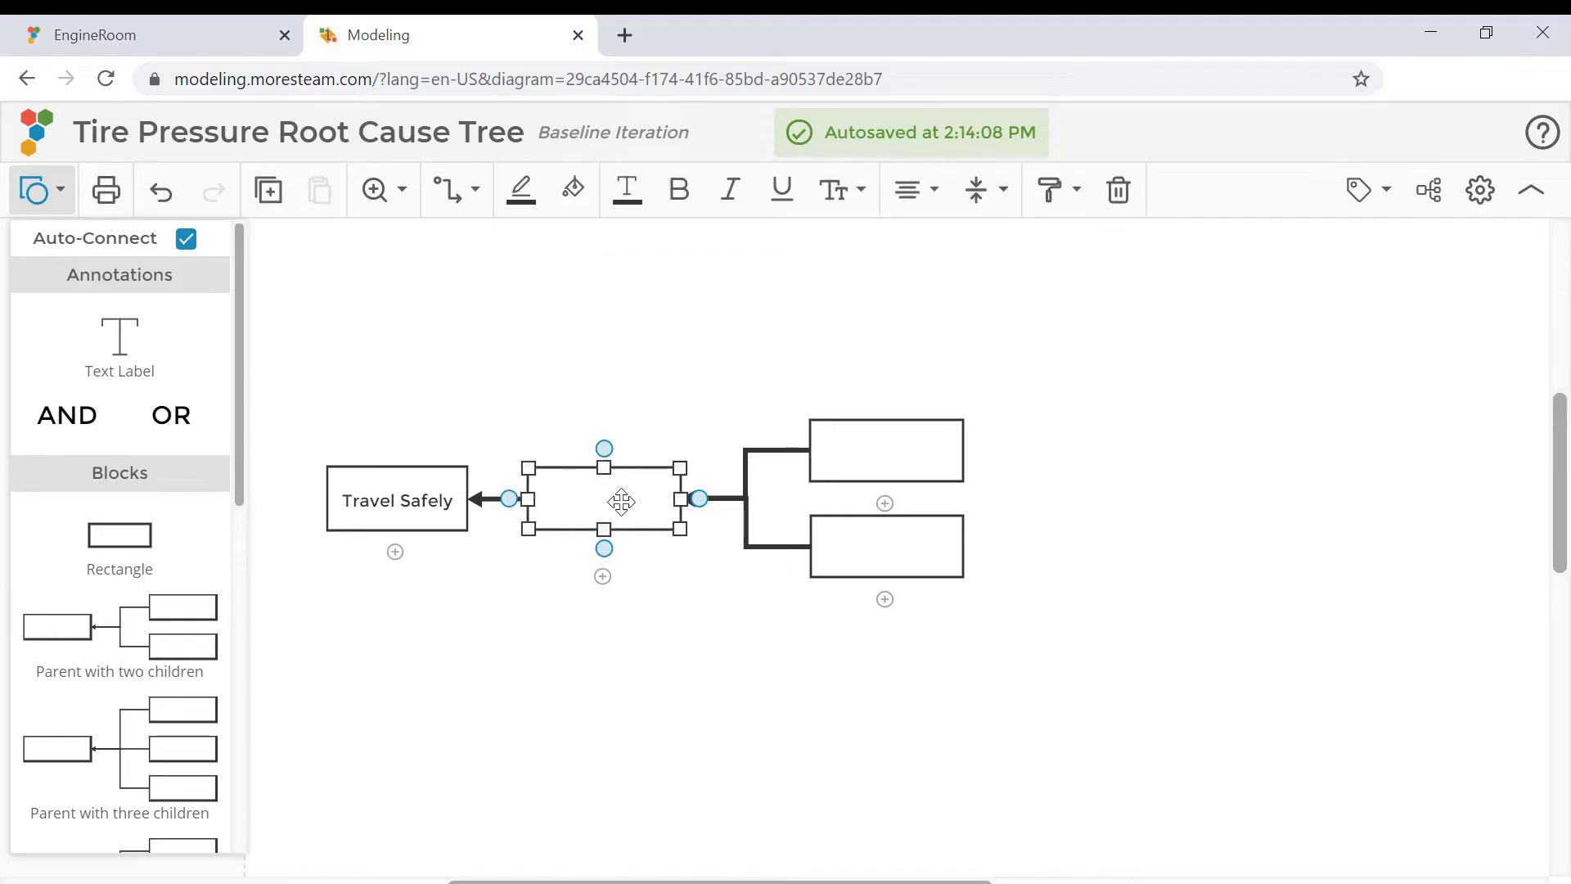
pyautogui.write('Tire')
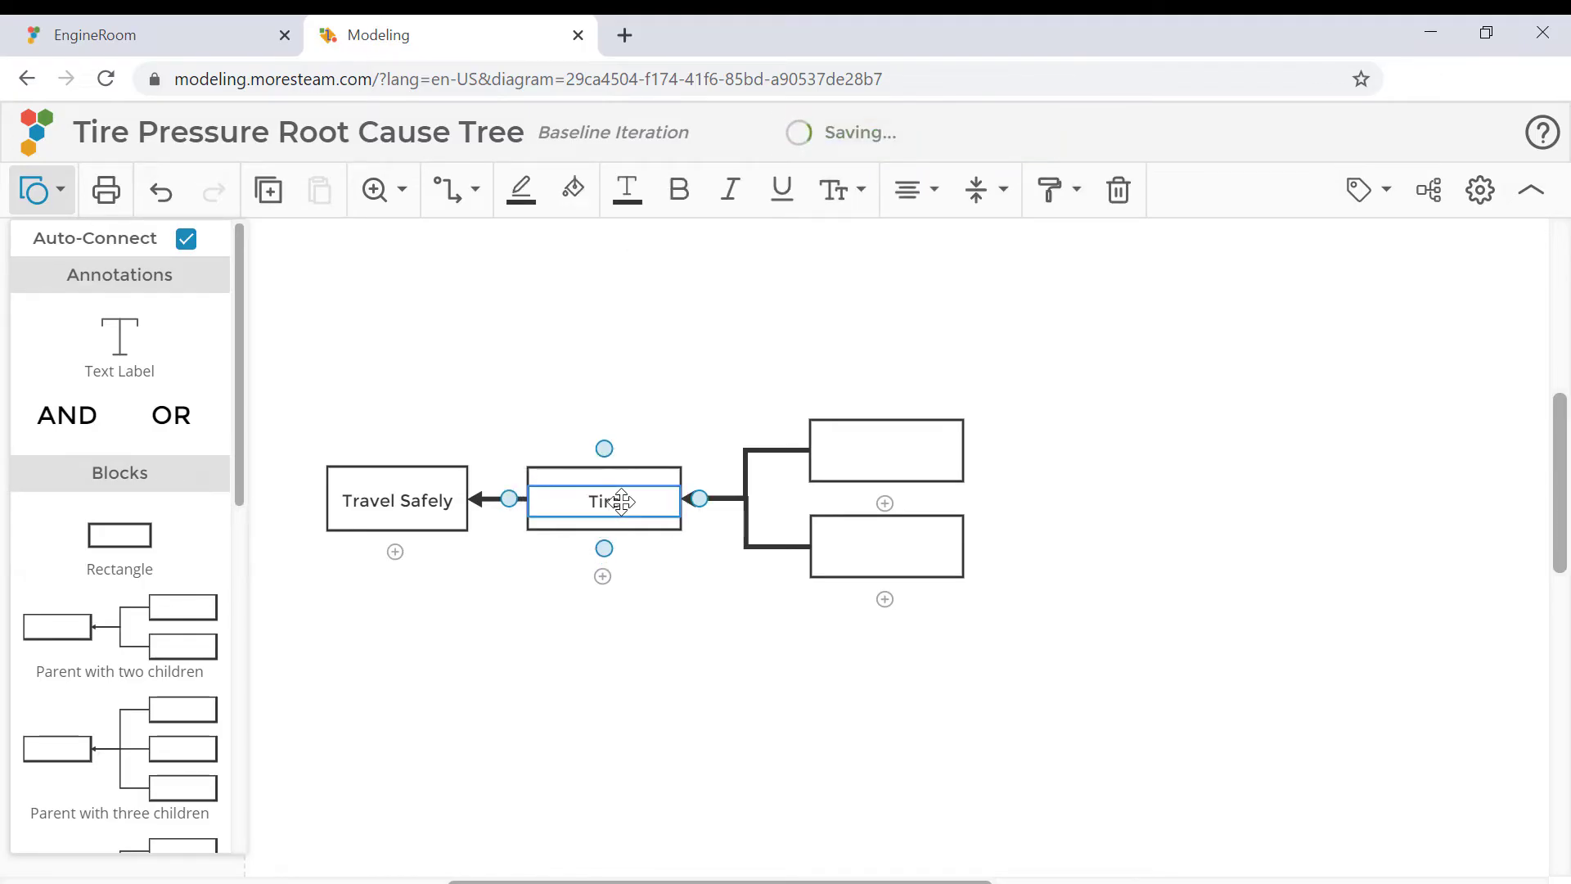
pyautogui.write('sPressure Alert')
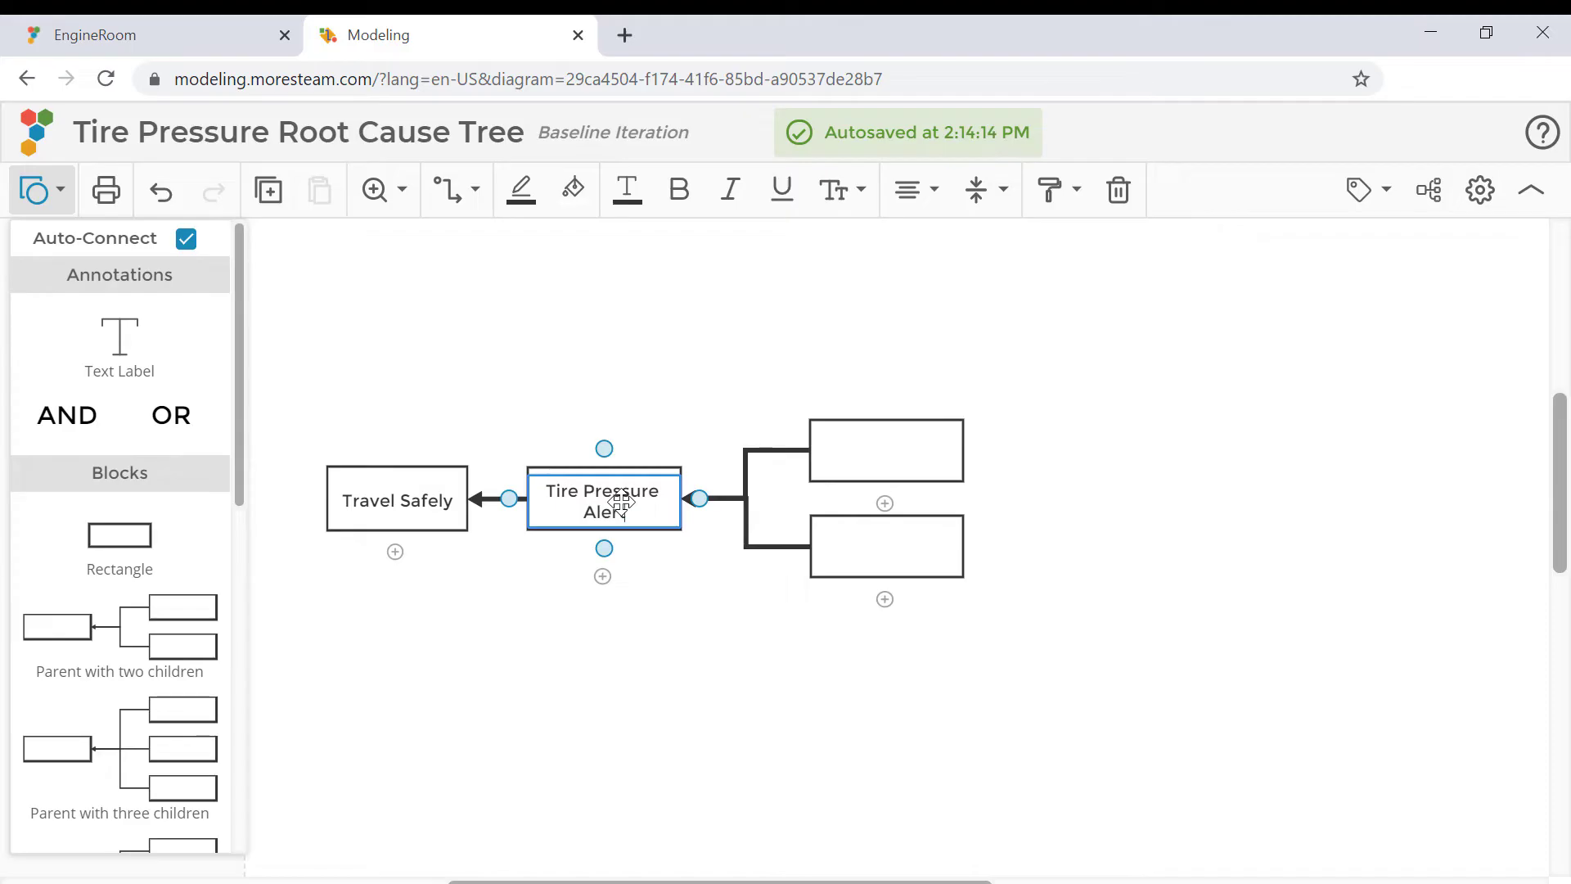
pyautogui.click(698, 729)
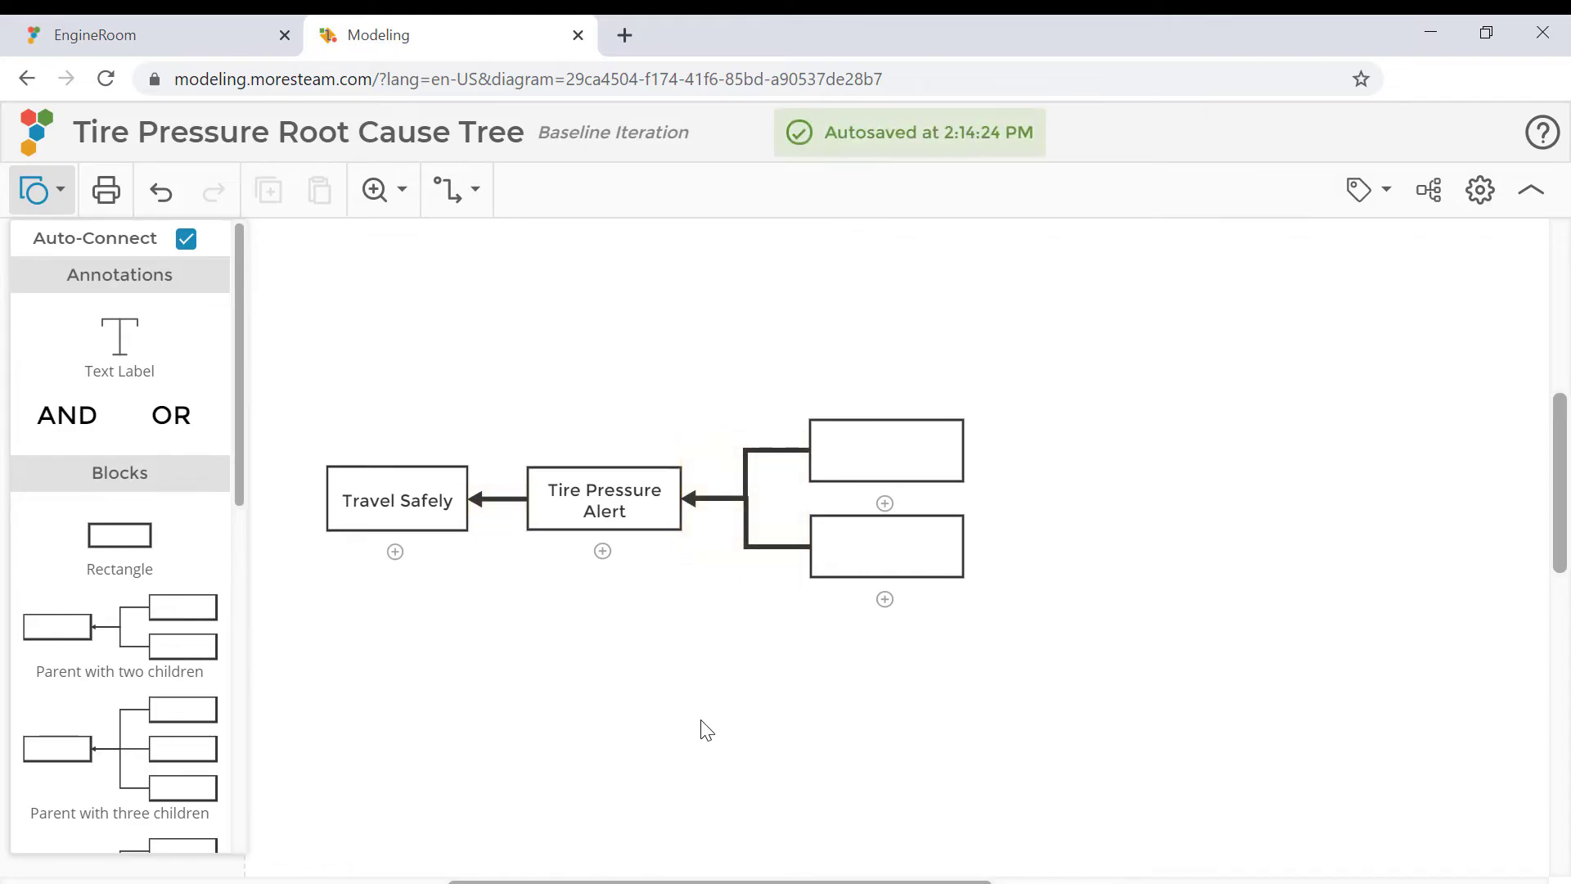
# Label the two child blocks 'Faulty Sensor' and 'Low Tire Pressure'.
pyautogui.click(887, 422)
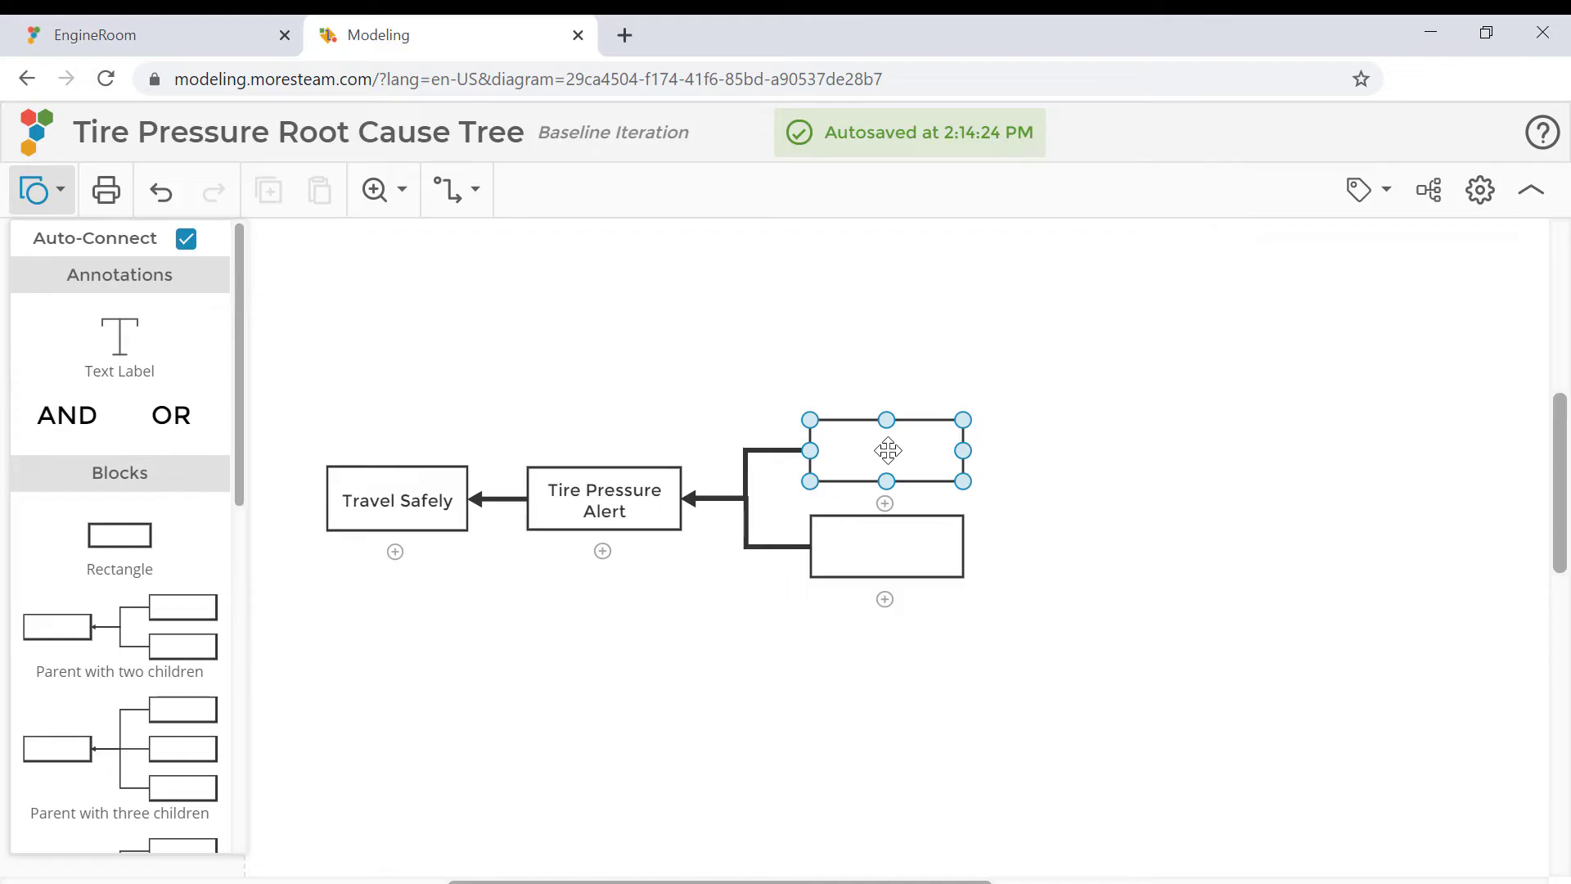
pyautogui.click(888, 450)
pyautogui.write('Fau')
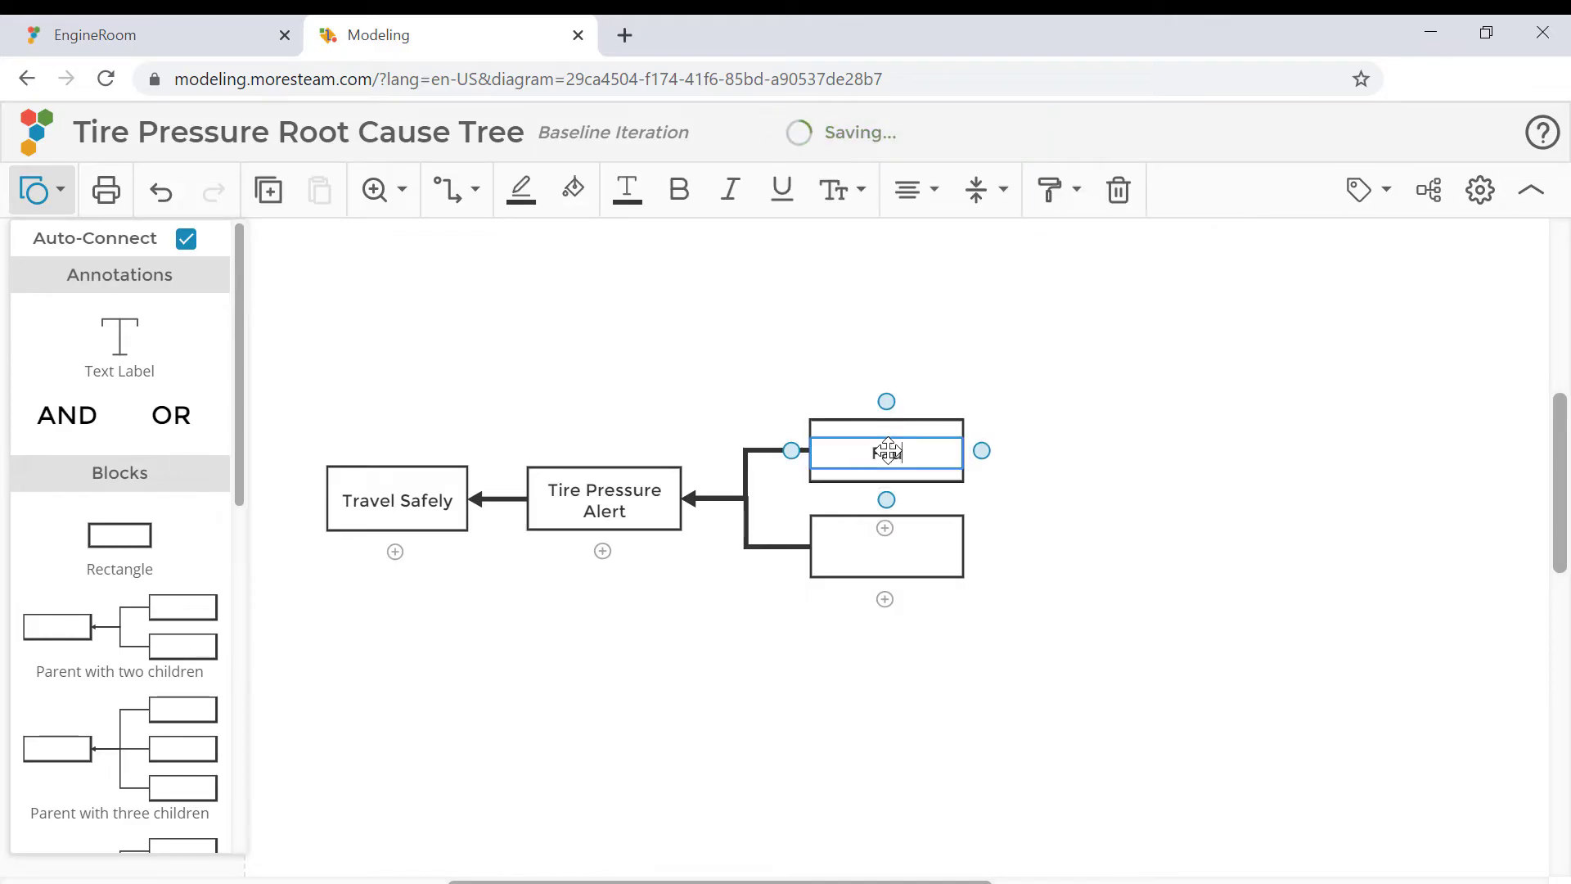
pyautogui.write('lty Sensor')
pyautogui.click(929, 543)
pyautogui.click(903, 549)
pyautogui.write('Low Tire Pressure')
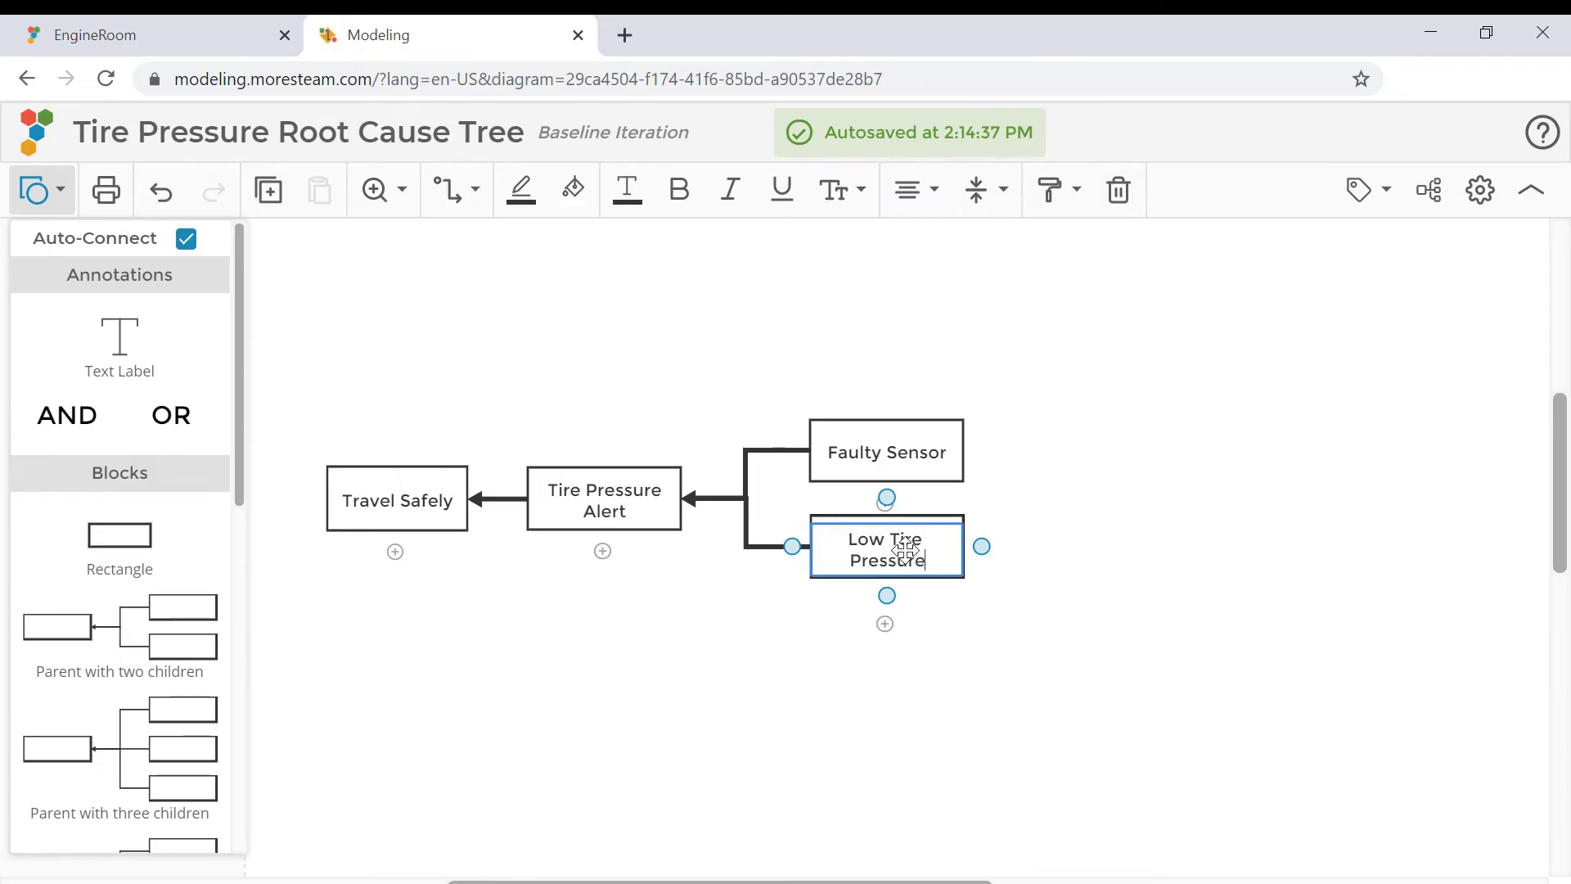
pyautogui.click(994, 696)
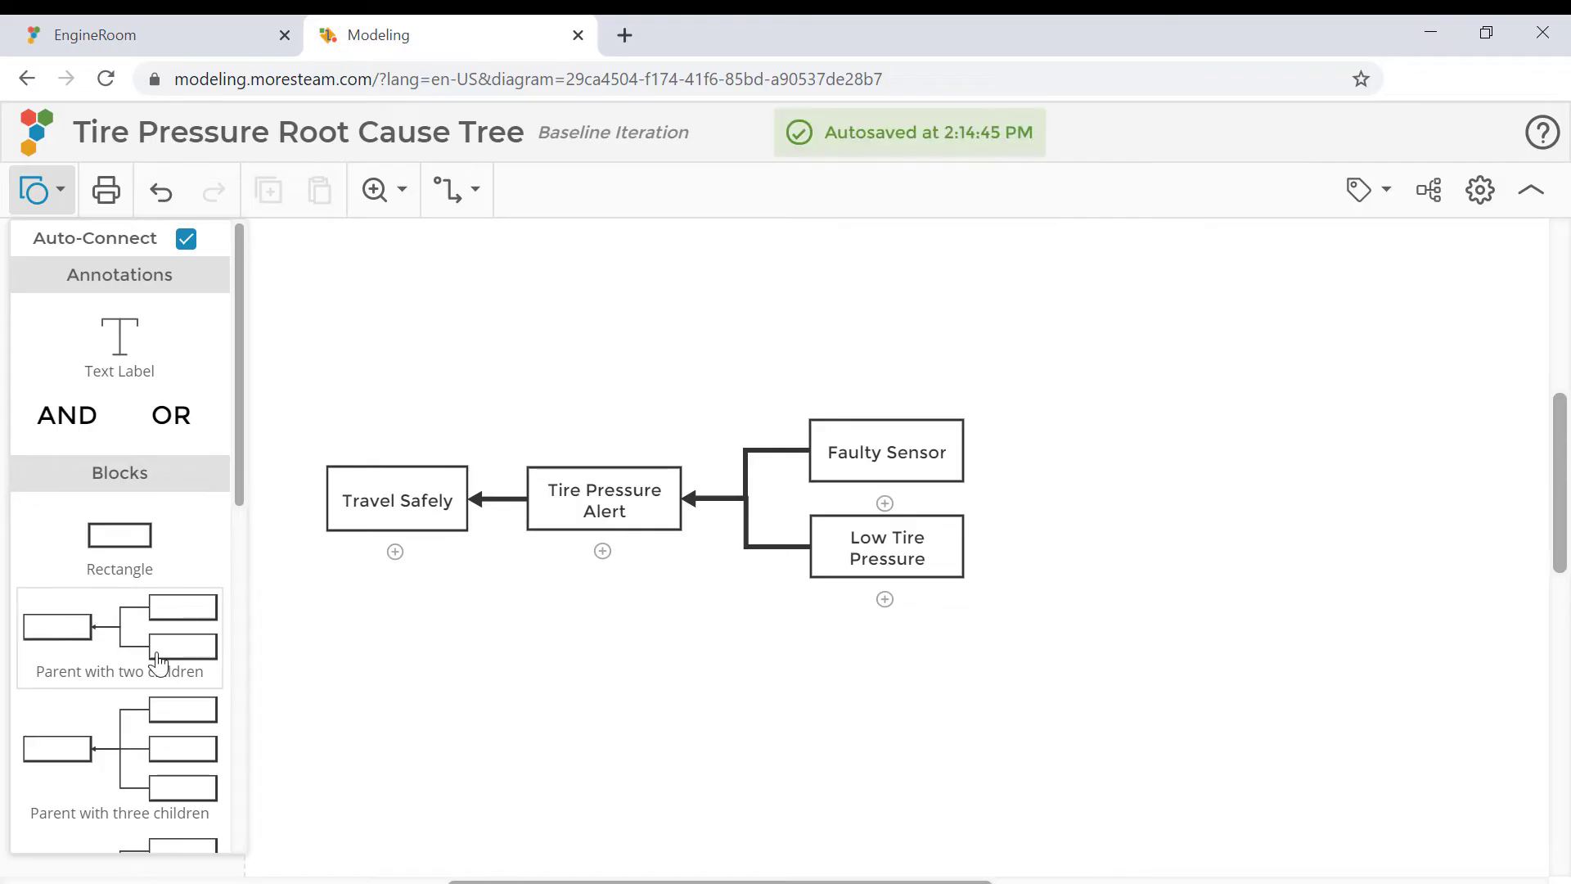
# Attach Cold Weather, Normal Leakage and Critical Leakage blocks to the right of Low Tire Pressure.
pyautogui.scroll(-1, 160, 664)
pyautogui.scroll(-10, 160, 665)
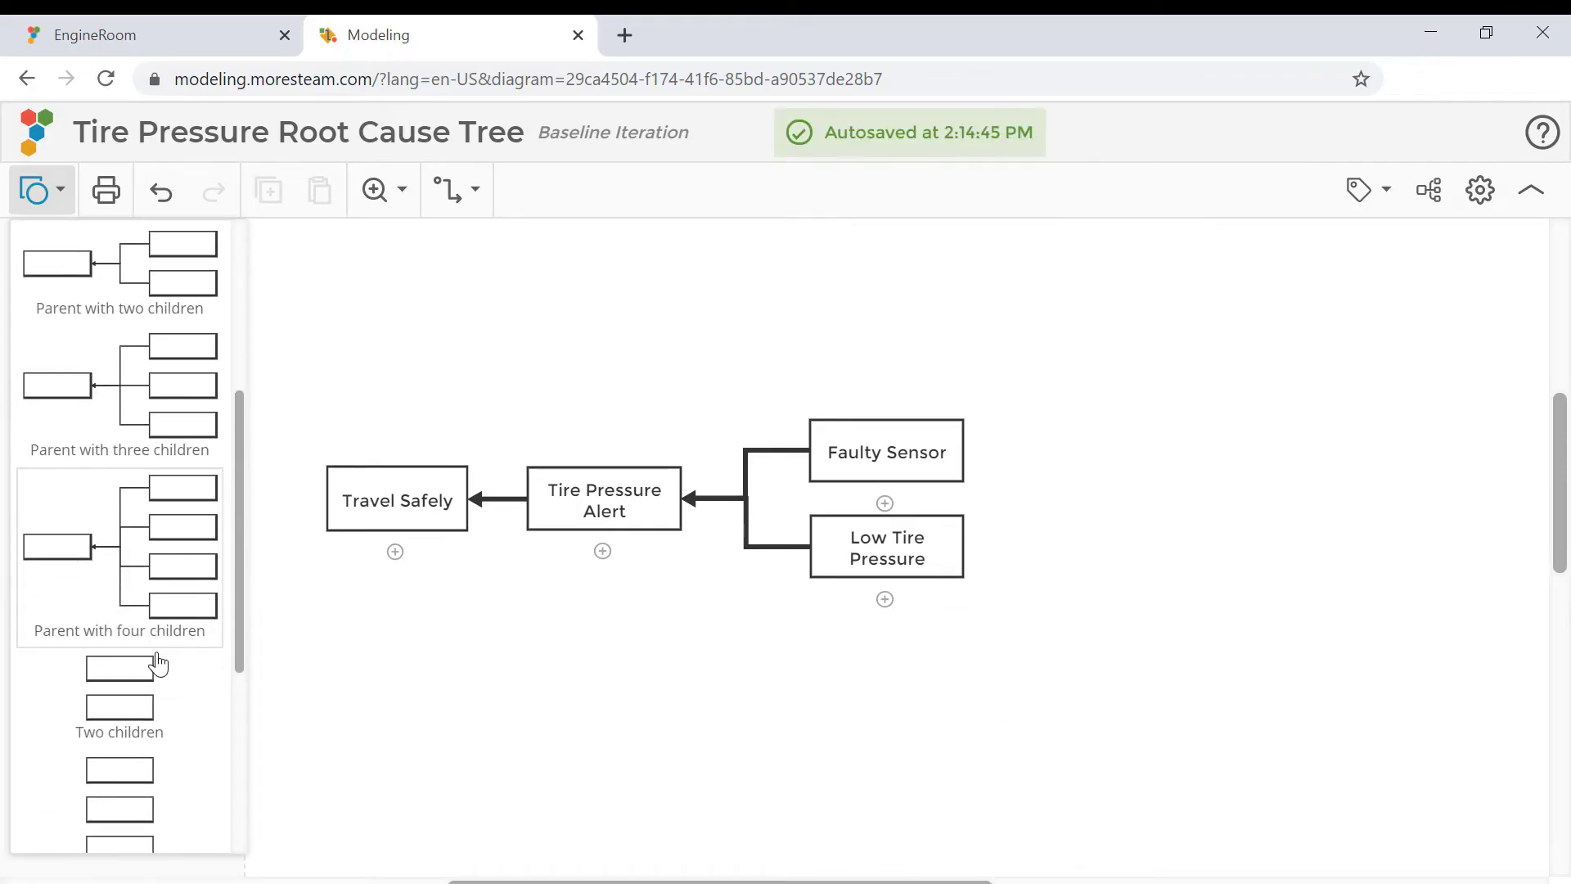
pyautogui.moveTo(126, 518); pyautogui.dragTo(1178, 400)
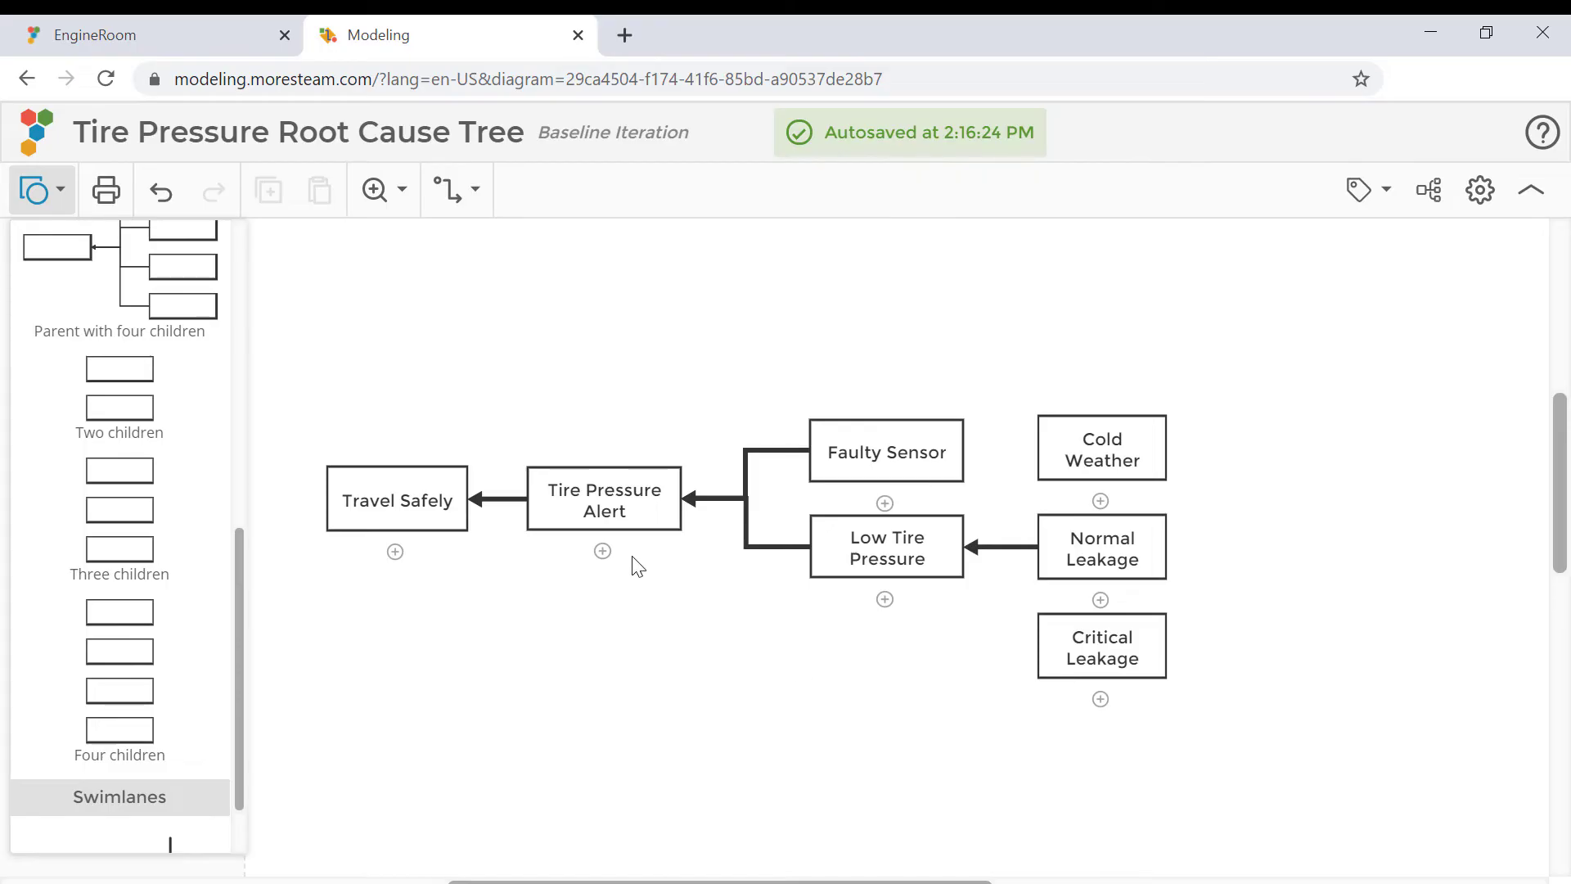
# Remove a stray empty child box and add an 'Observed' text label near Tire Pressure Alert.
pyautogui.click(602, 551)
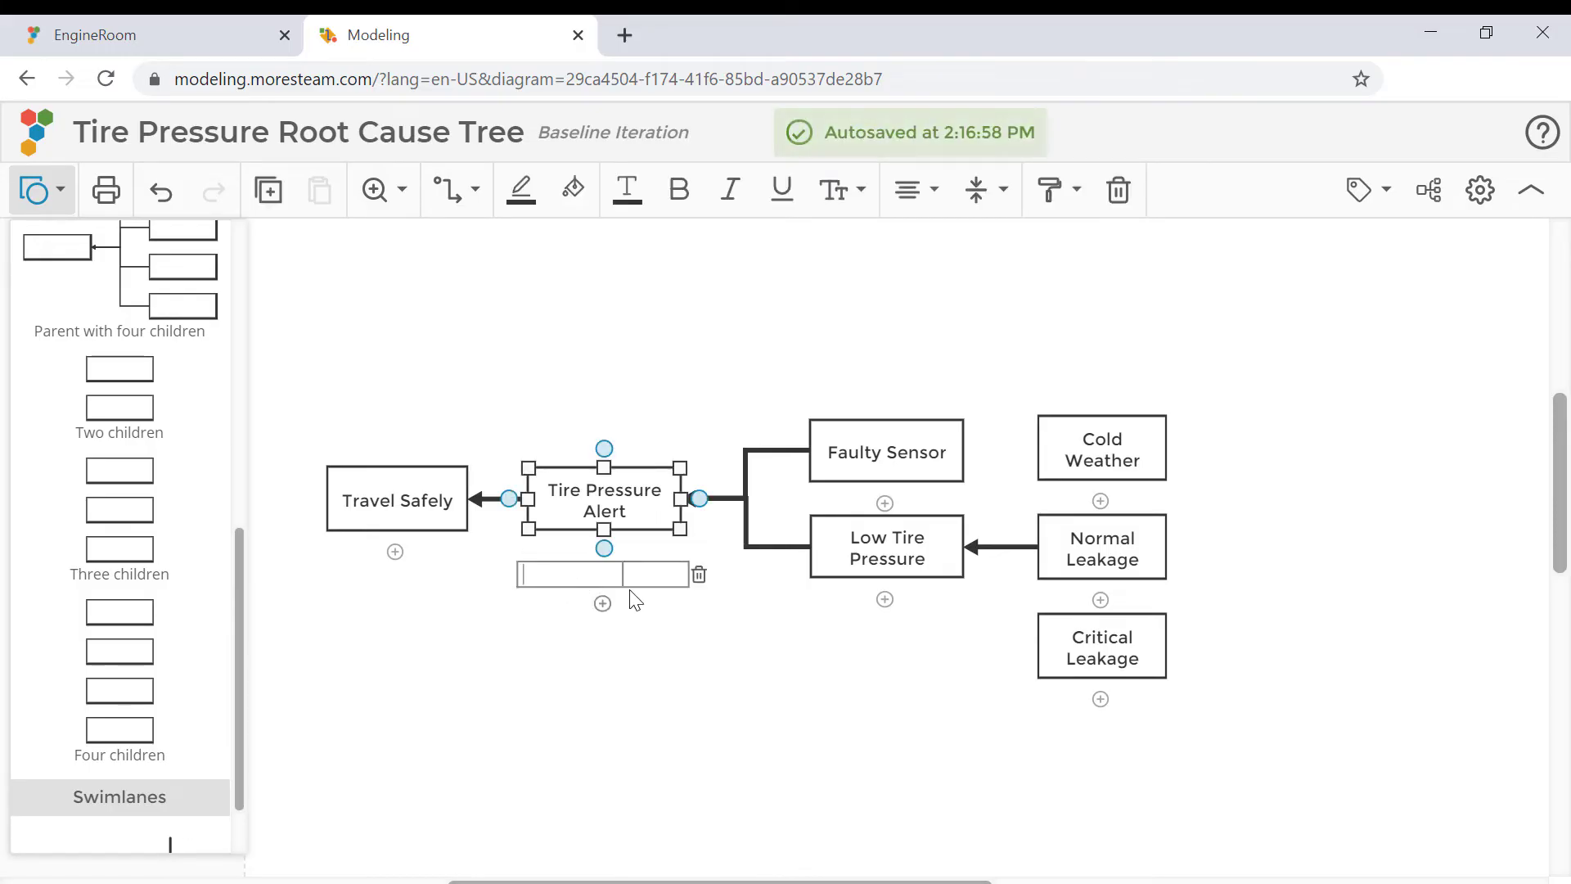
pyautogui.click(699, 575)
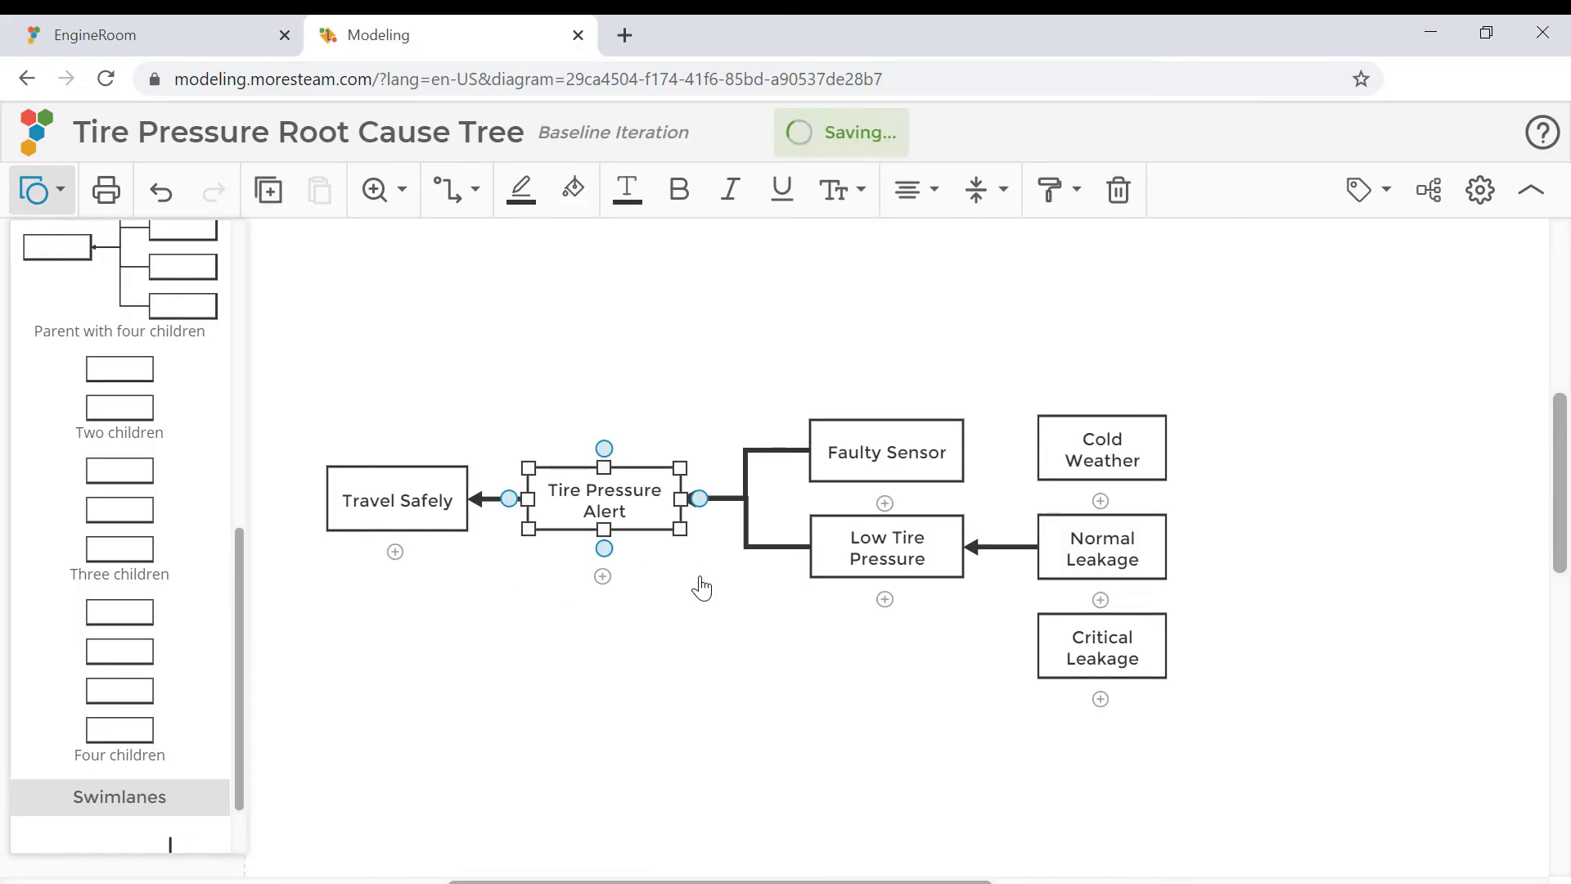
pyautogui.scroll(5, 106, 379)
pyautogui.moveTo(120, 348); pyautogui.dragTo(616, 581)
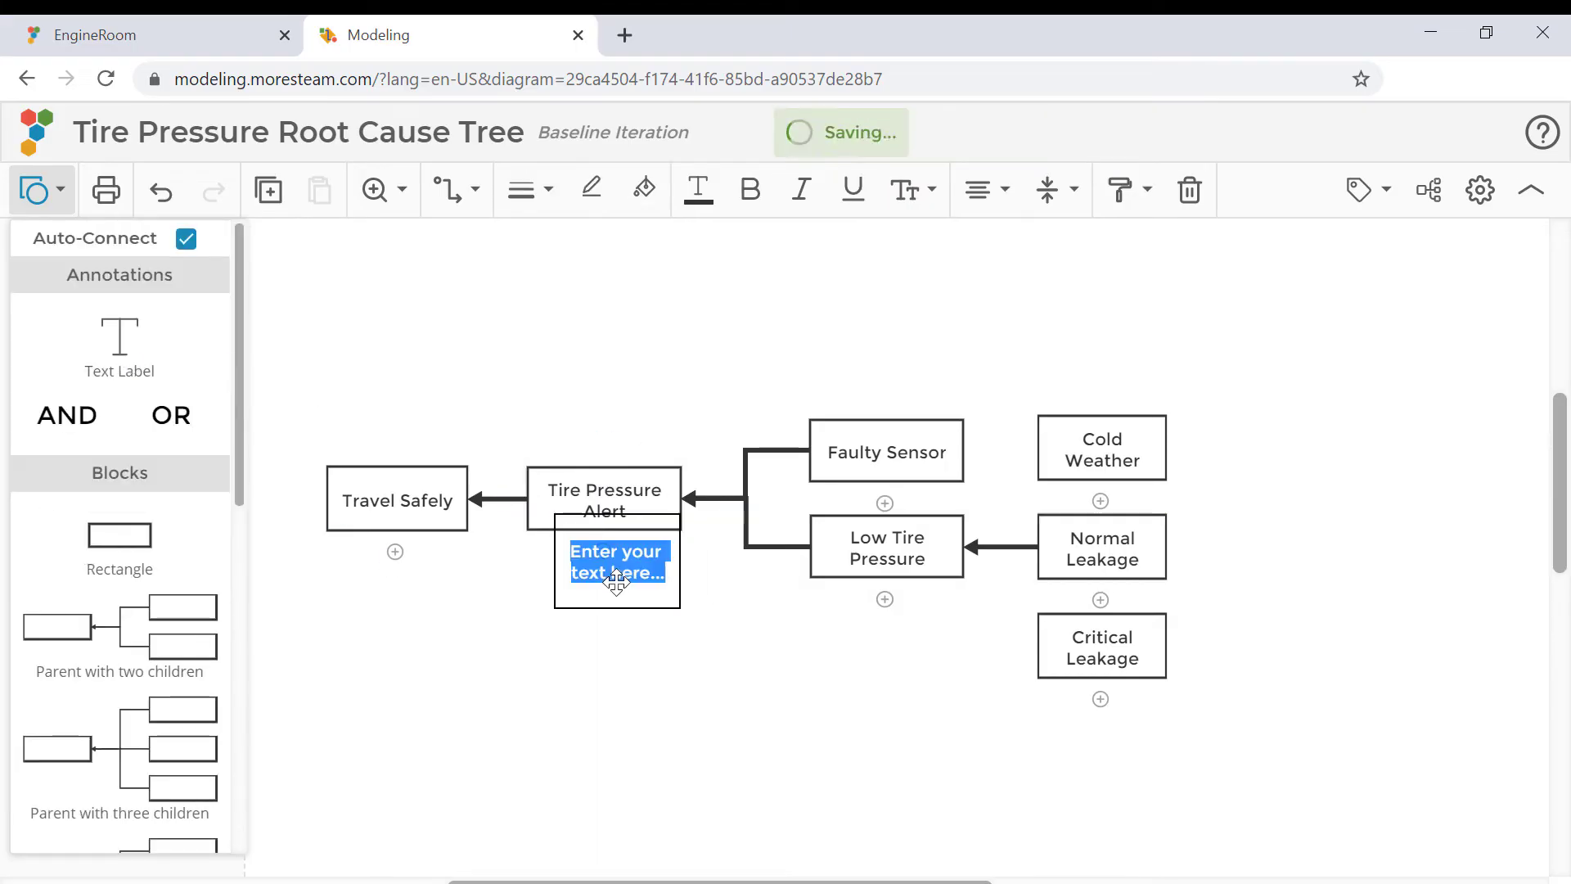
pyautogui.write('Observed')
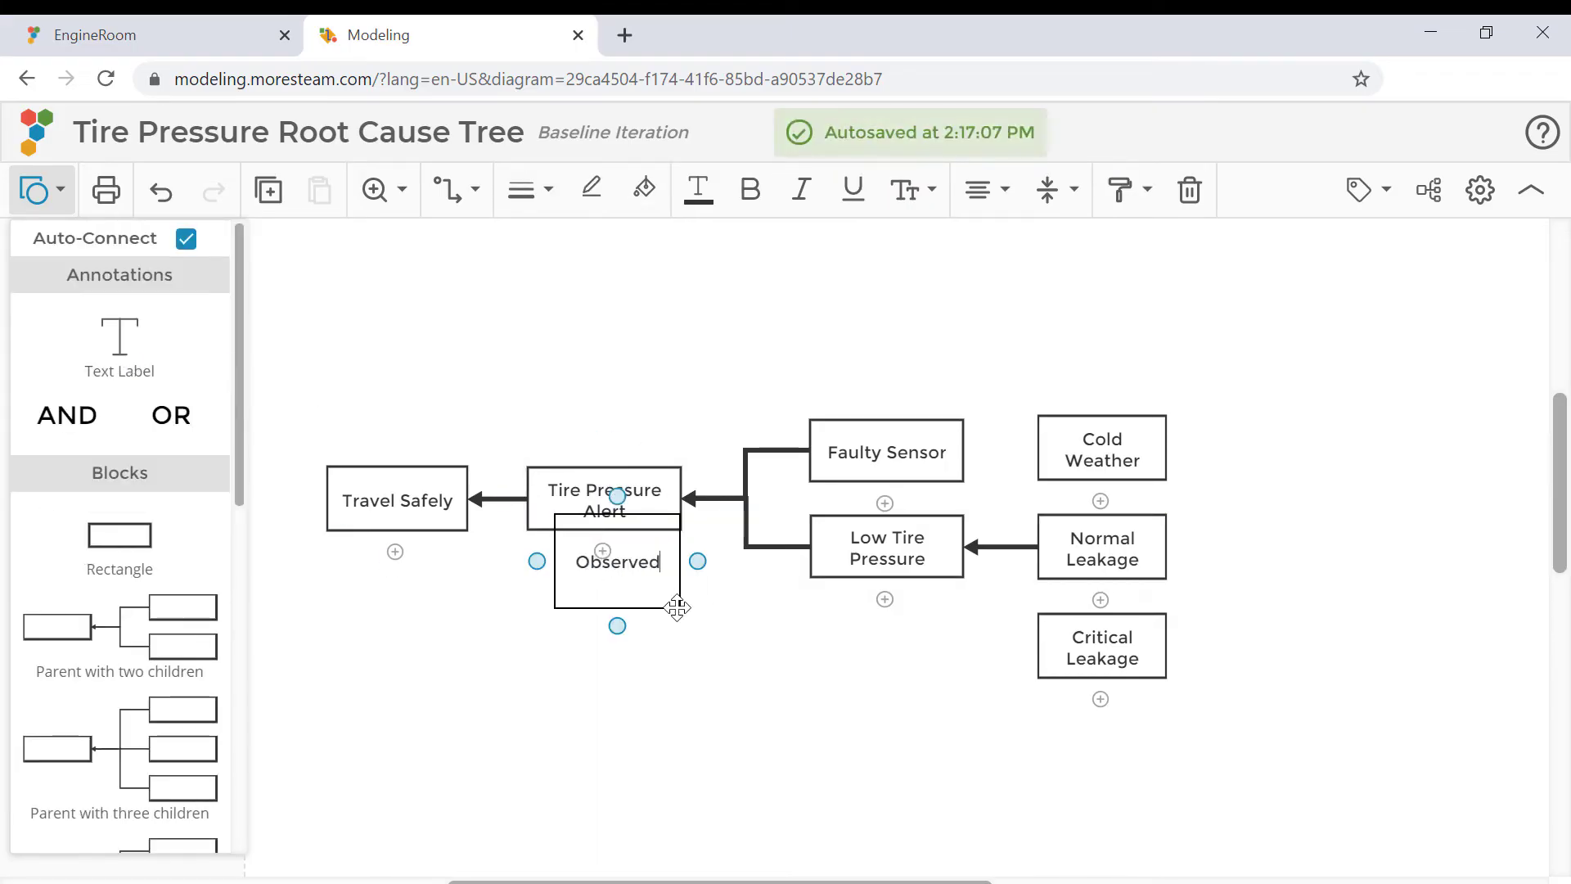
pyautogui.click(678, 607)
pyautogui.moveTo(618, 536); pyautogui.dragTo(629, 646)
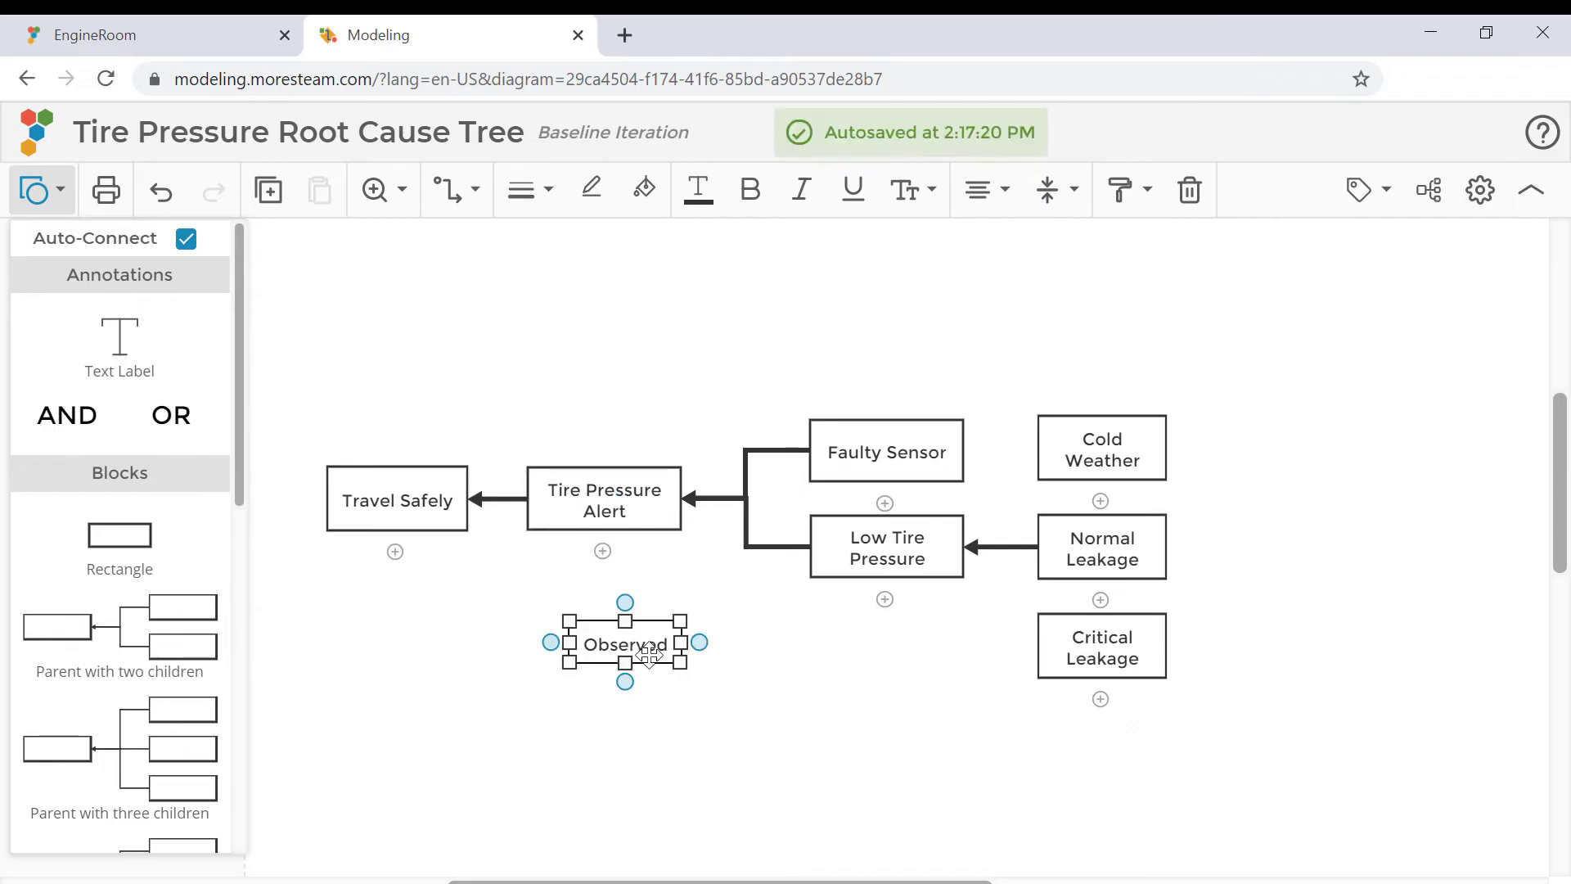
# Colour the Observed label's outline and fill light green (C7EC95) and move it under Tire Pressure Alert.
pyautogui.click(589, 190)
pyautogui.moveTo(582, 443); pyautogui.dragTo(803, 452)
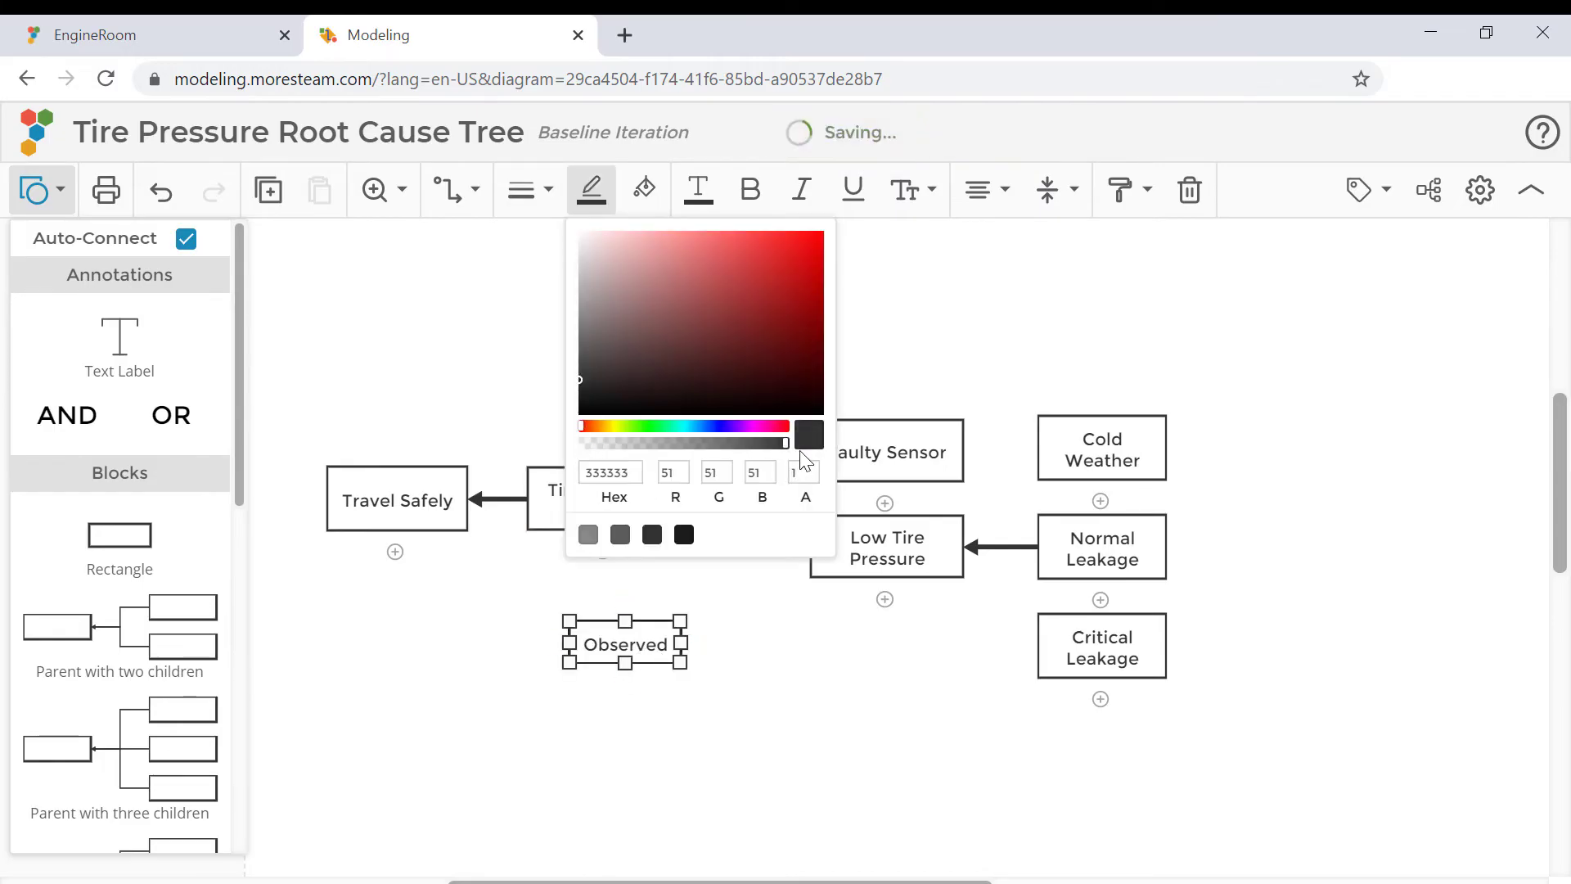
pyautogui.click(631, 428)
pyautogui.click(669, 246)
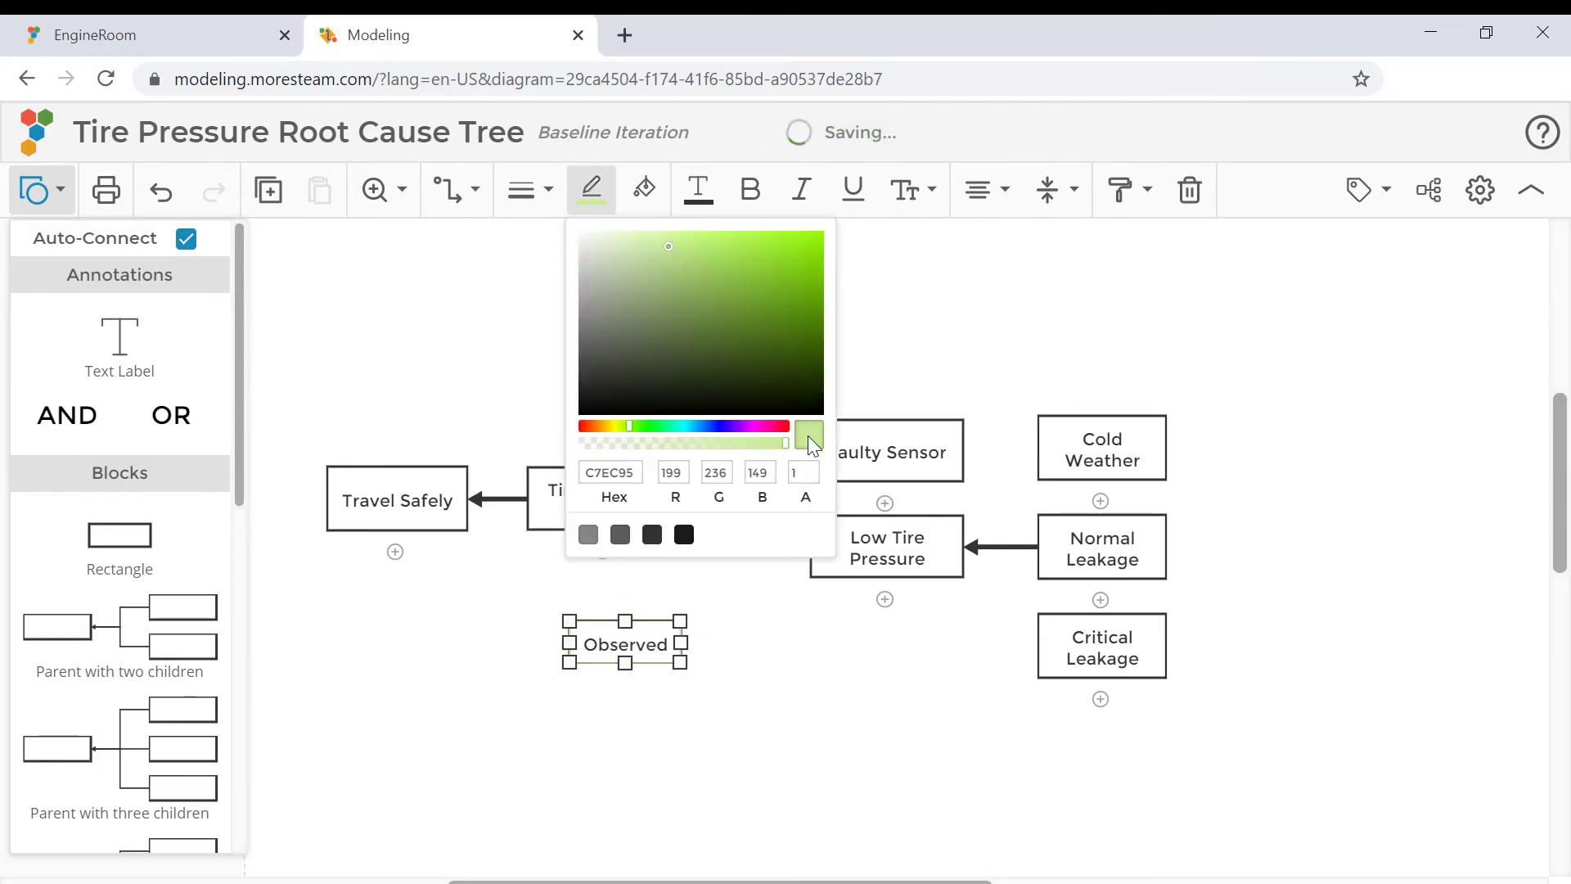
pyautogui.click(644, 190)
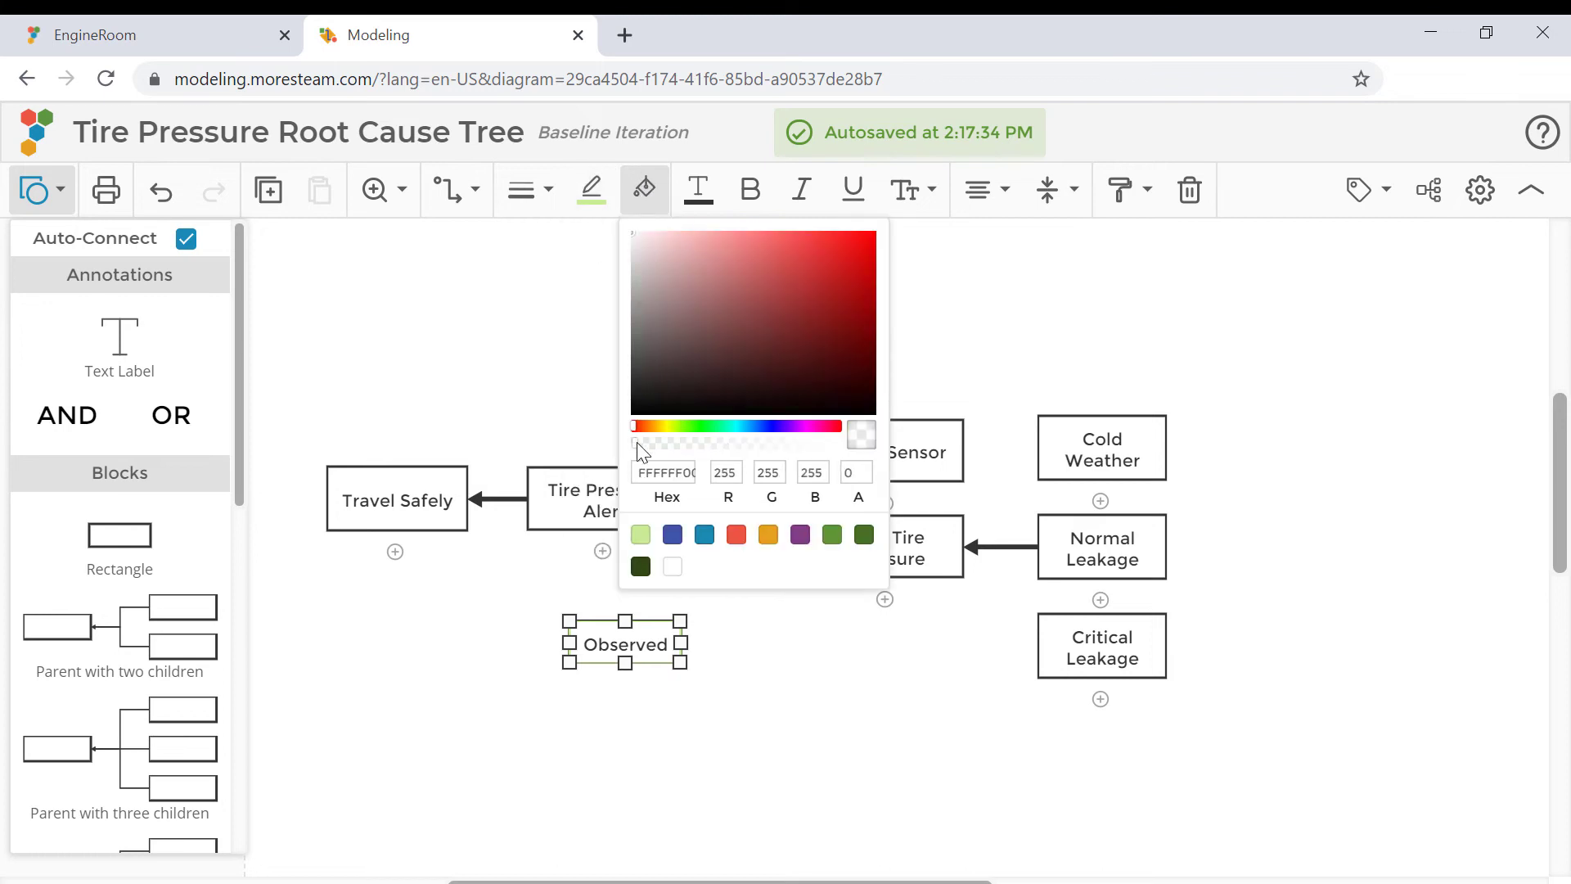
pyautogui.click(641, 535)
pyautogui.click(740, 674)
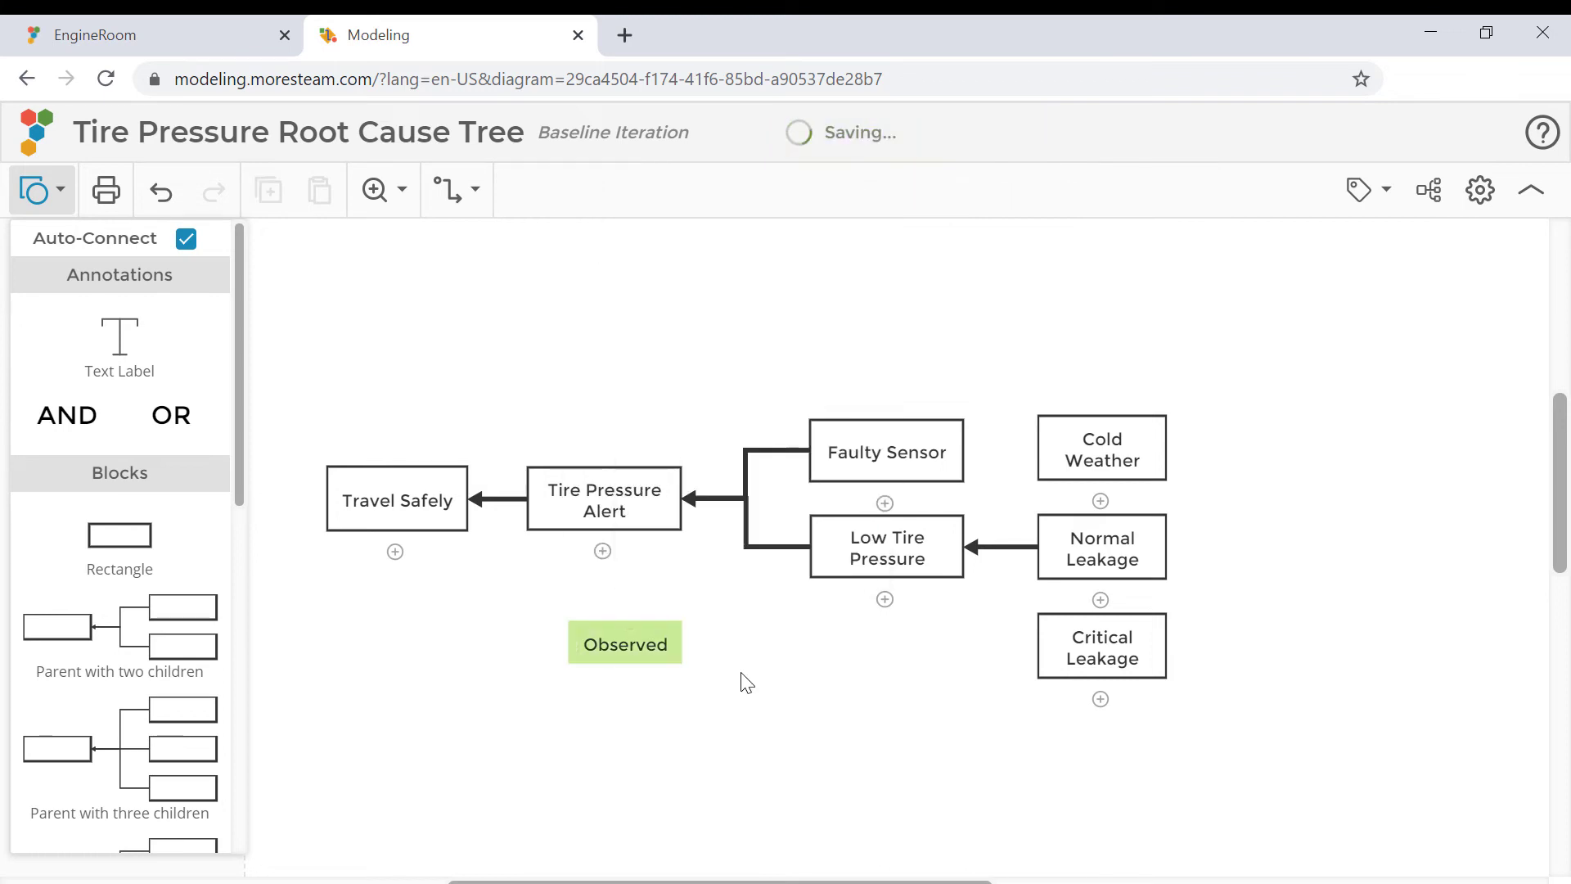
pyautogui.moveTo(642, 660); pyautogui.dragTo(656, 561)
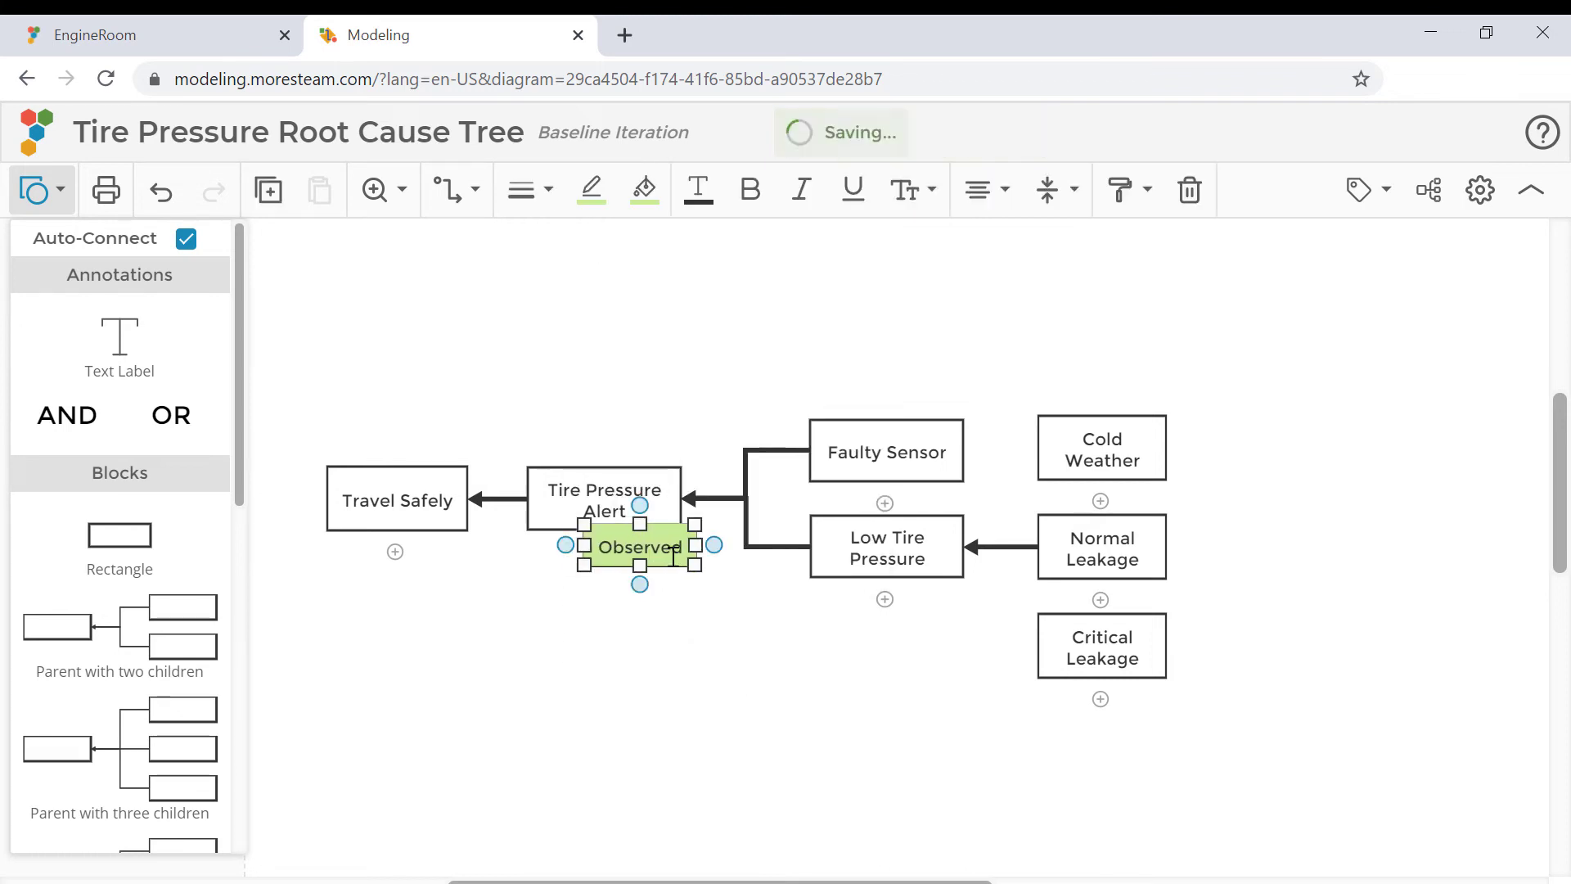
pyautogui.click(704, 731)
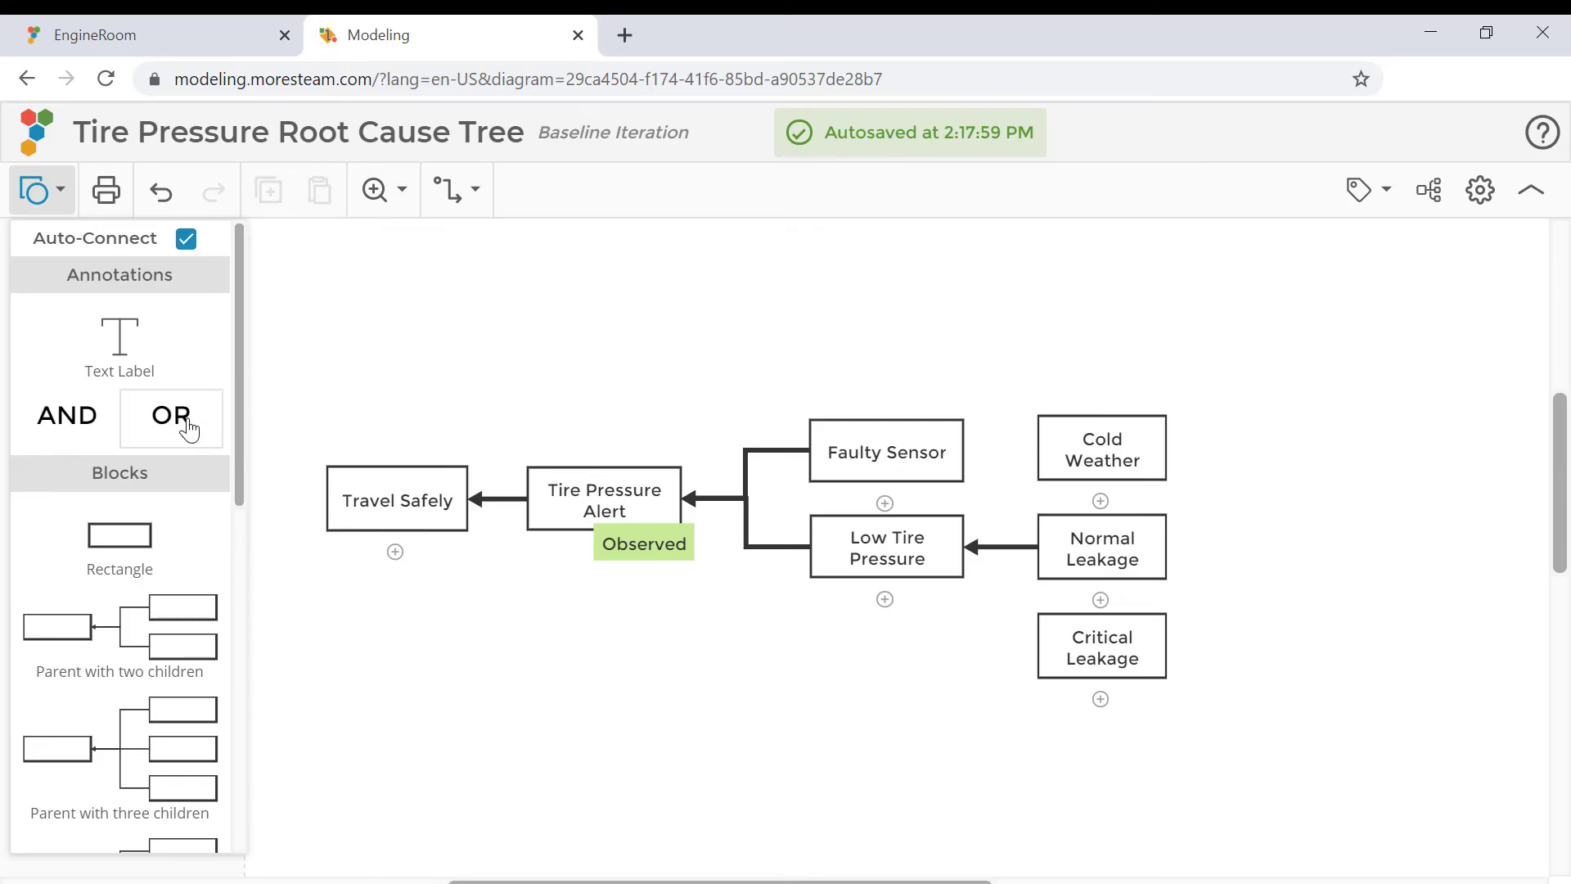
# Add an OR gate with font size 18 and grey BDACAC outline and fill.
pyautogui.moveTo(182, 414); pyautogui.dragTo(792, 683)
pyautogui.click(910, 199)
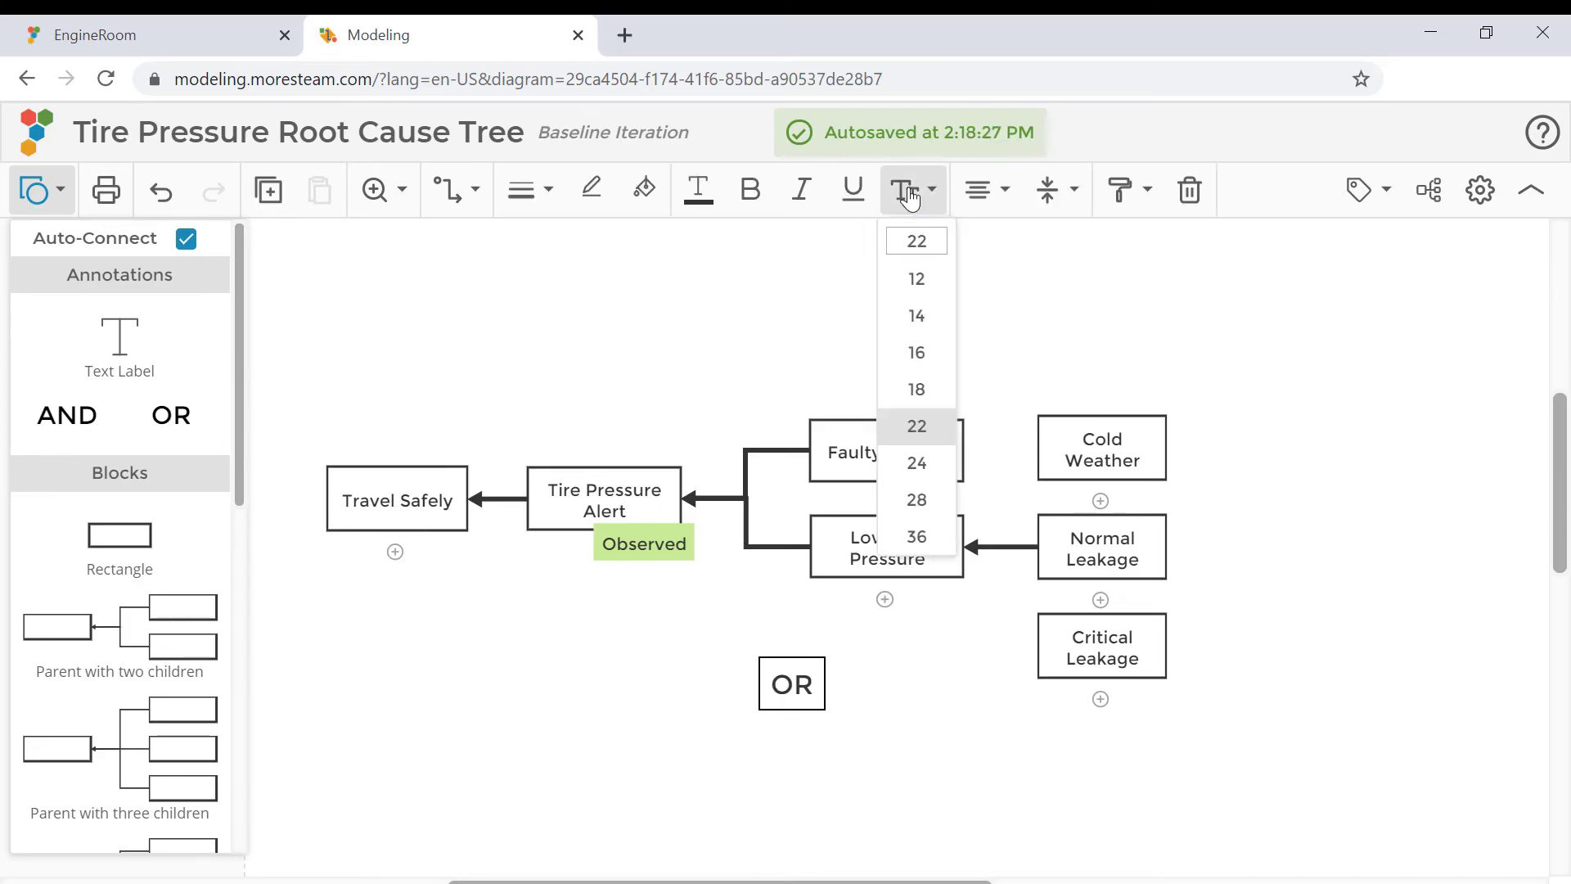
pyautogui.click(919, 386)
pyautogui.click(595, 196)
pyautogui.click(600, 280)
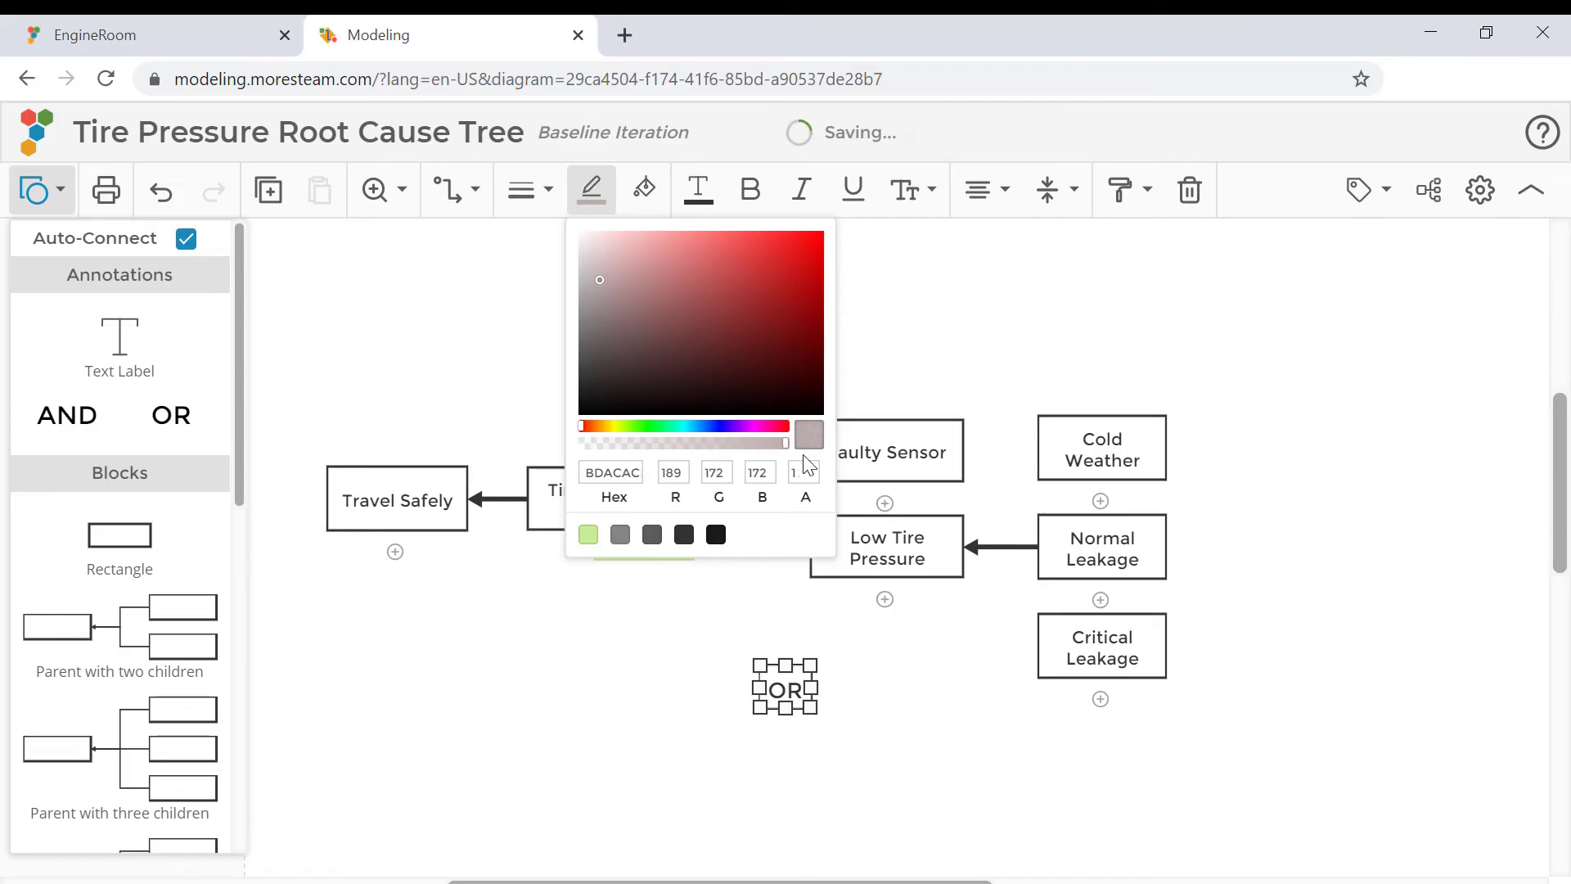
pyautogui.click(643, 190)
pyautogui.moveTo(635, 443); pyautogui.dragTo(838, 442)
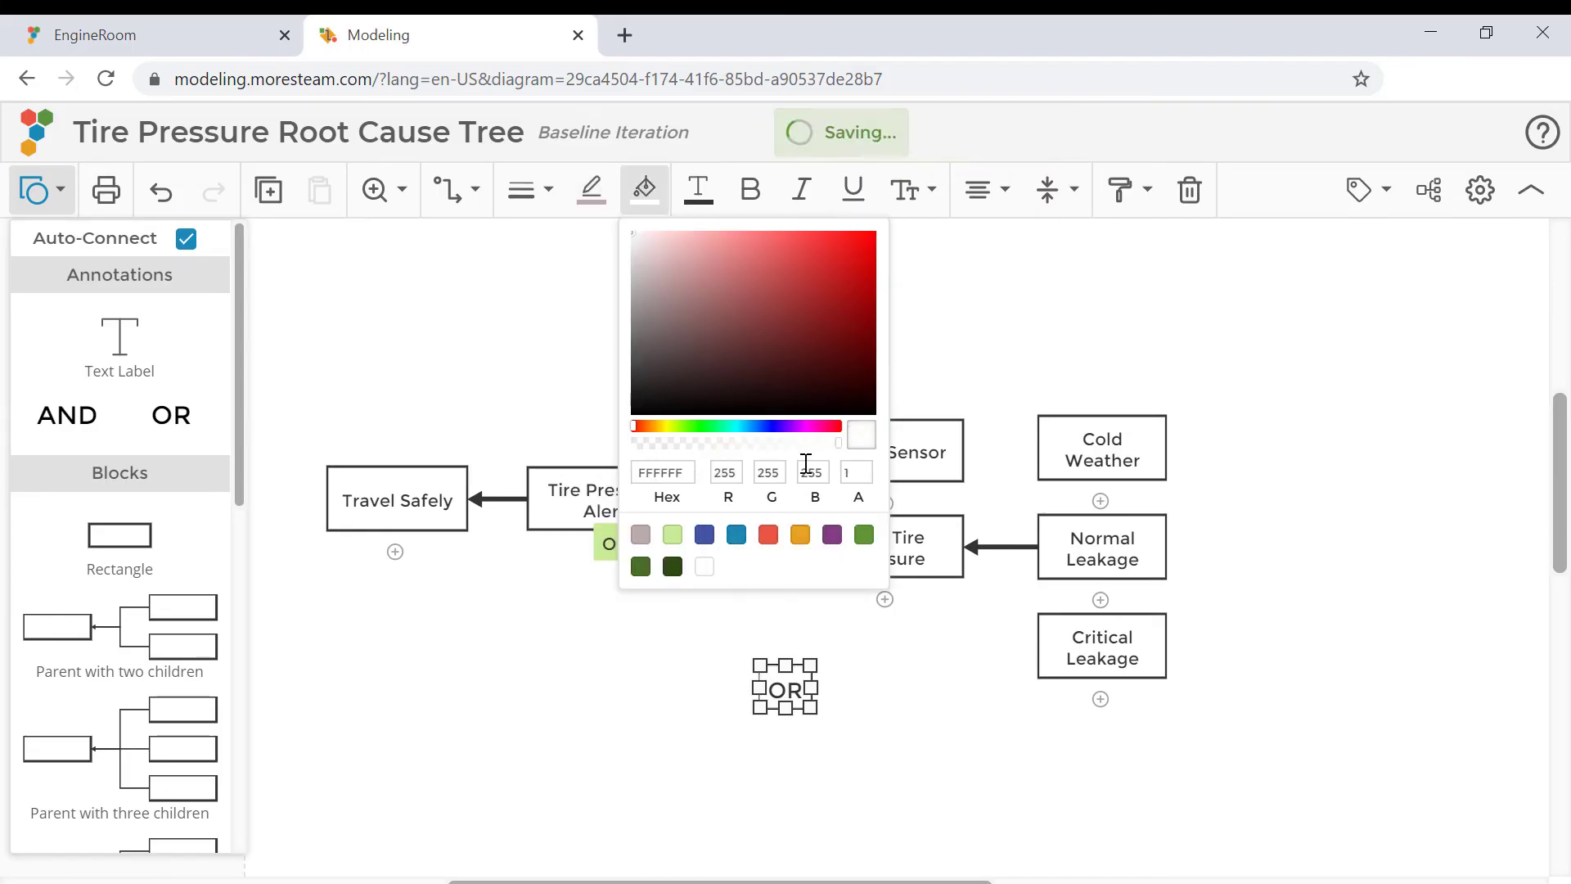
pyautogui.click(641, 535)
pyautogui.click(878, 708)
# Move the OR gate between Faulty Sensor and Low Tire Pressure, raising Faulty Sensor above it.
pyautogui.moveTo(799, 695); pyautogui.dragTo(927, 516)
pyautogui.moveTo(831, 421); pyautogui.dragTo(830, 381)
pyautogui.click(1308, 751)
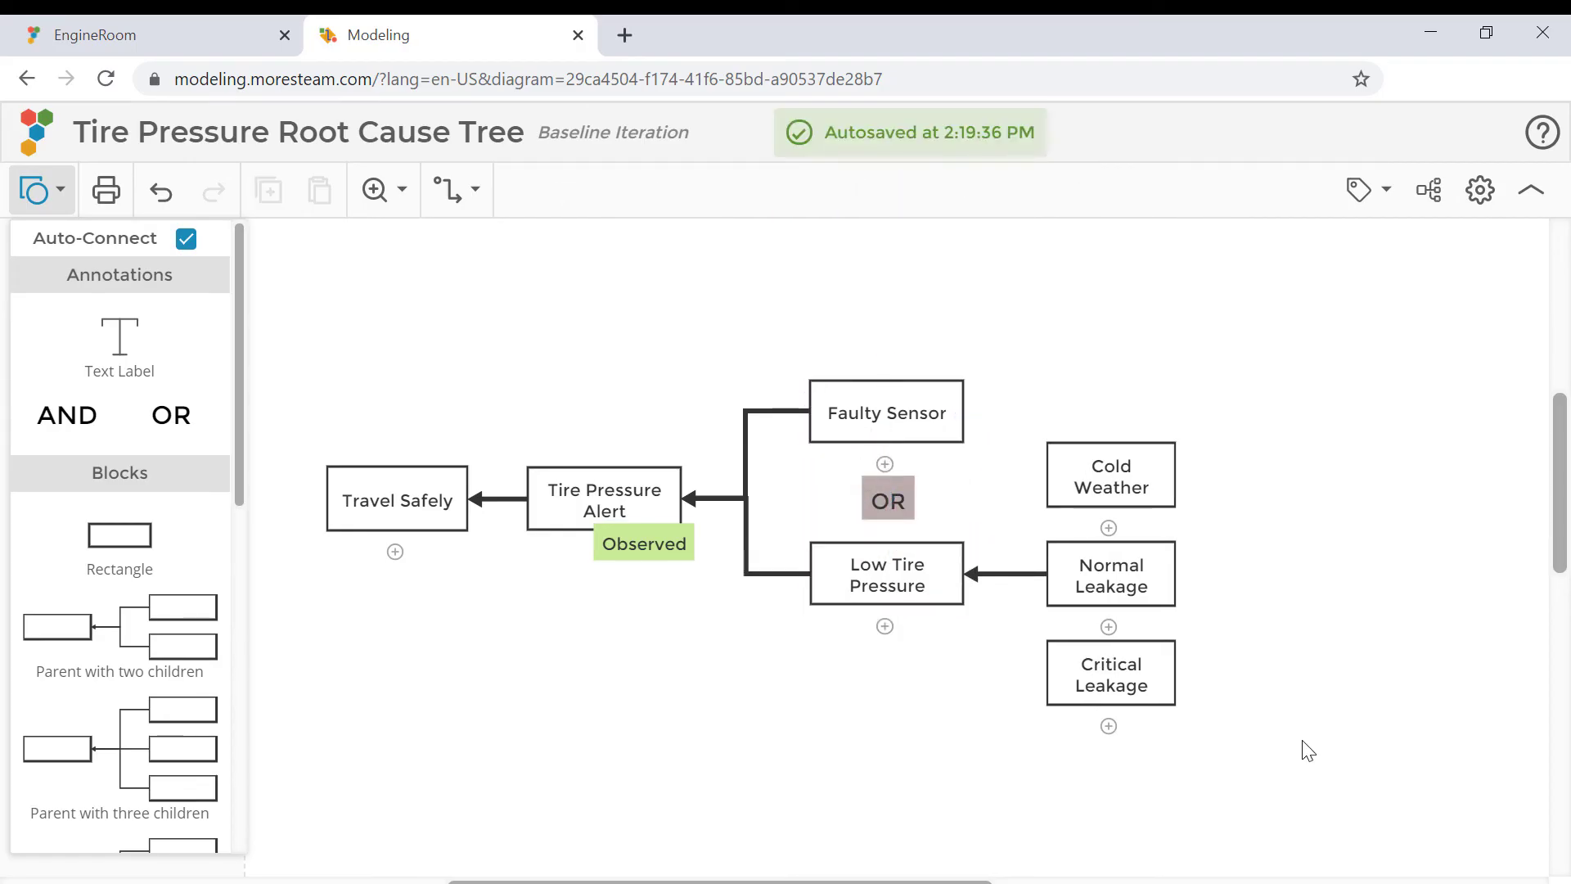
# Connect Cold Weather and Critical Leakage to Low Tire Pressure.
pyautogui.click(1065, 484)
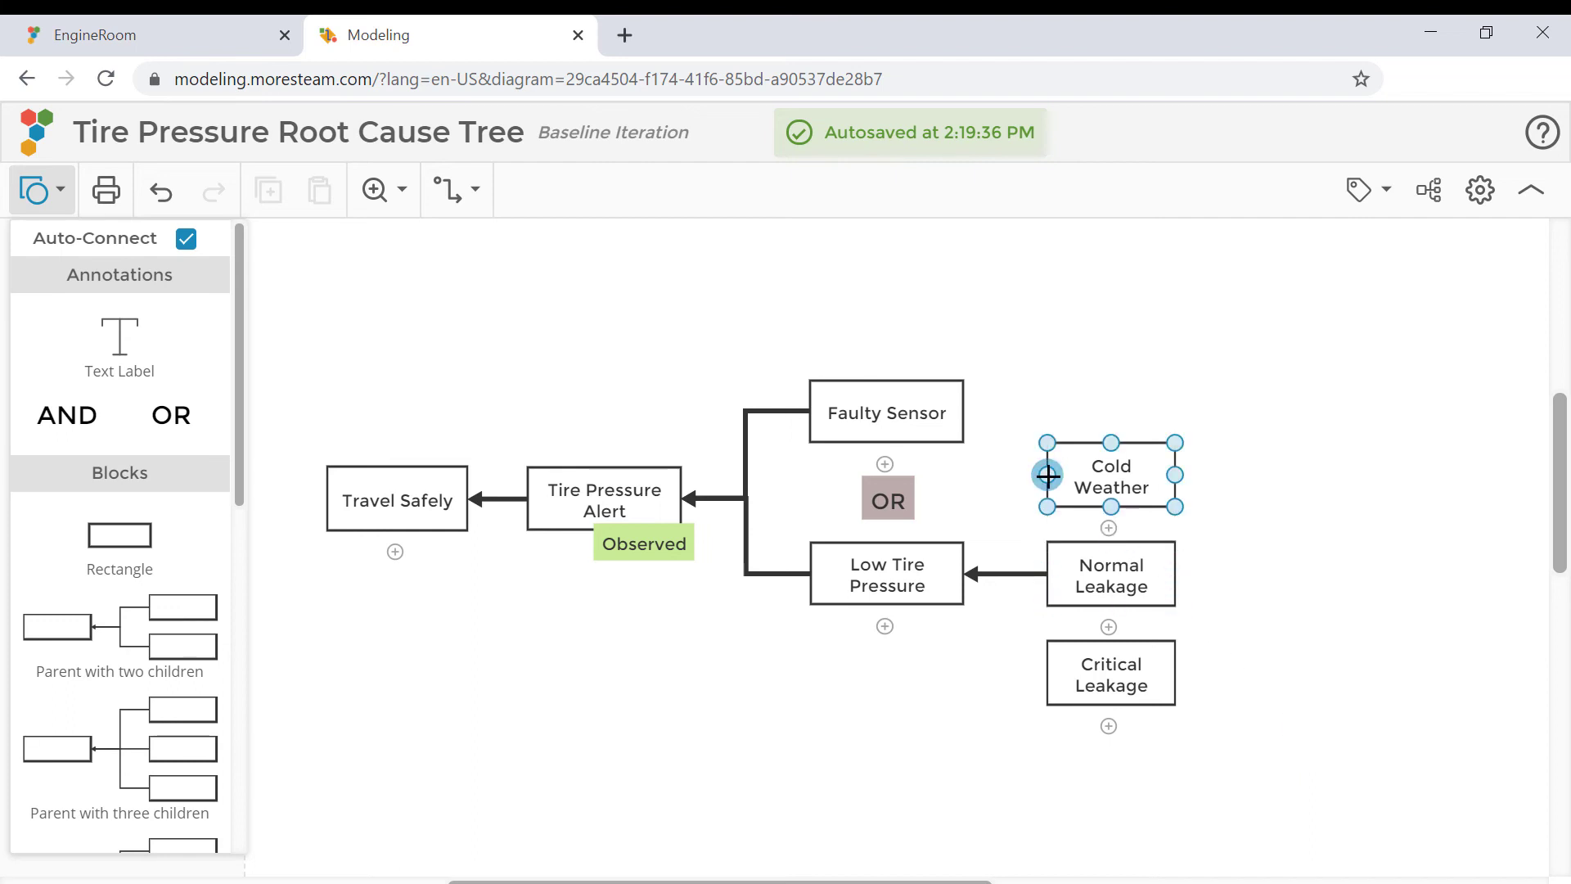
pyautogui.moveTo(1047, 474); pyautogui.dragTo(965, 574)
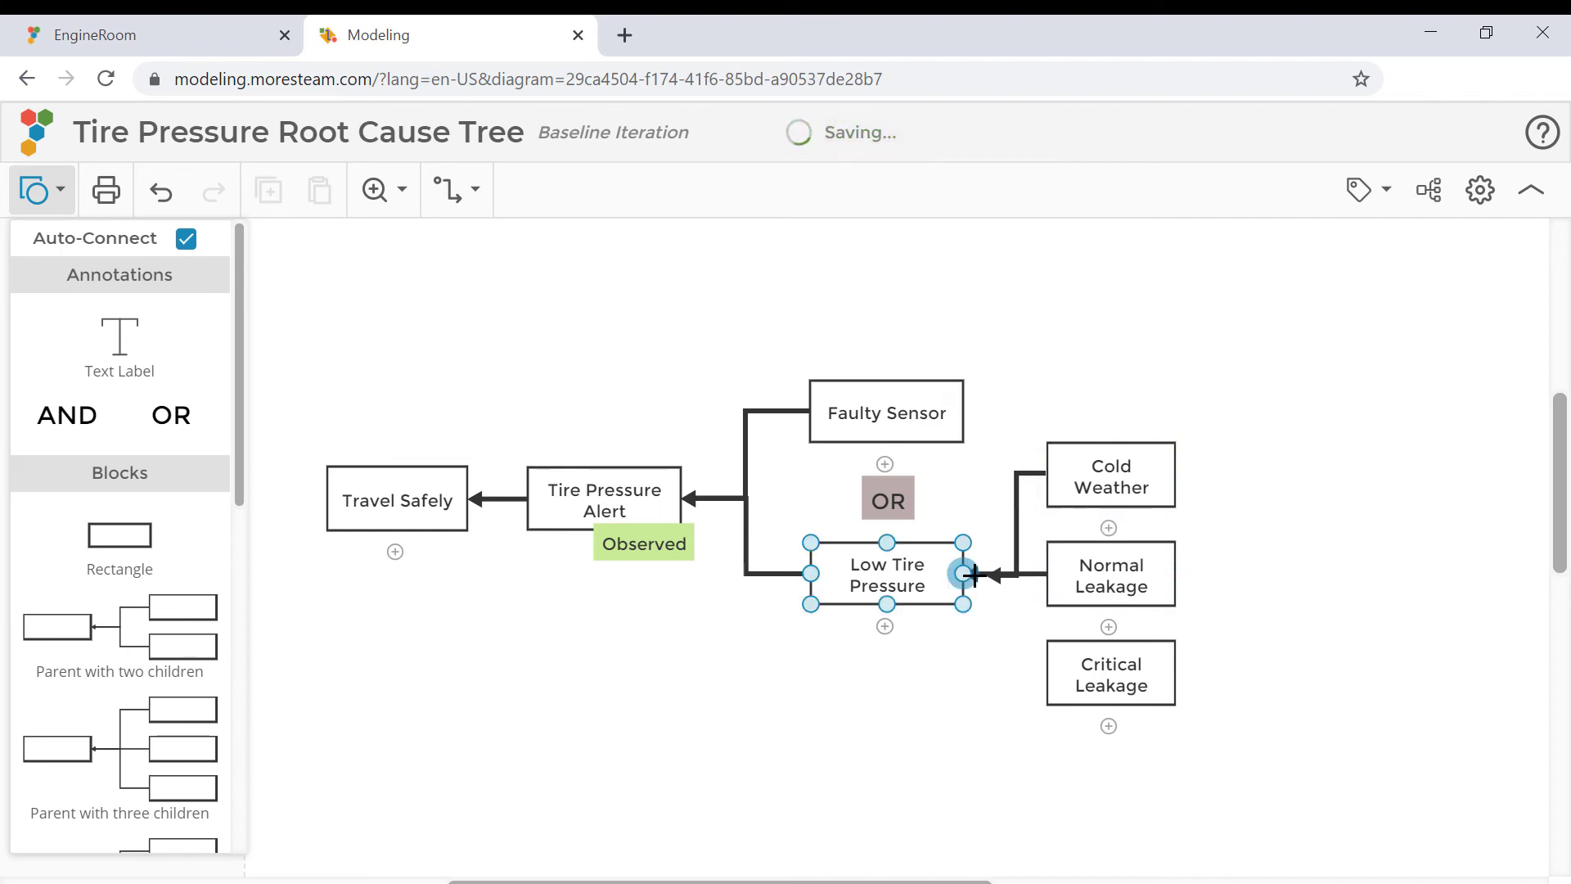
pyautogui.click(1046, 668)
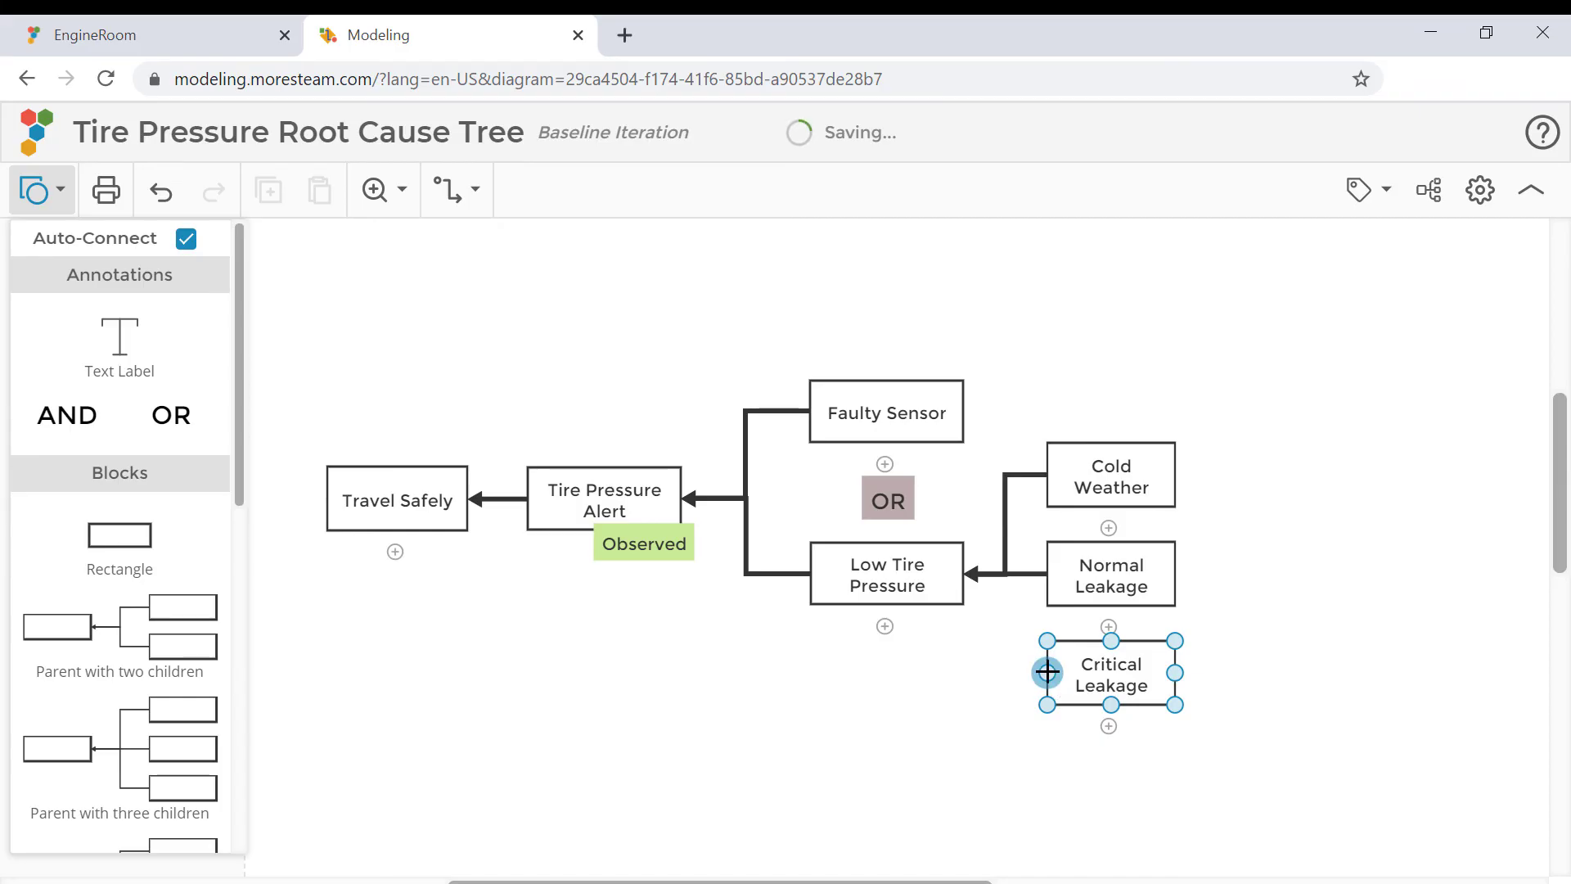
pyautogui.moveTo(1047, 672); pyautogui.dragTo(959, 572)
# Place a copy of the grey OR gate below Cold Weather.
pyautogui.click(930, 827)
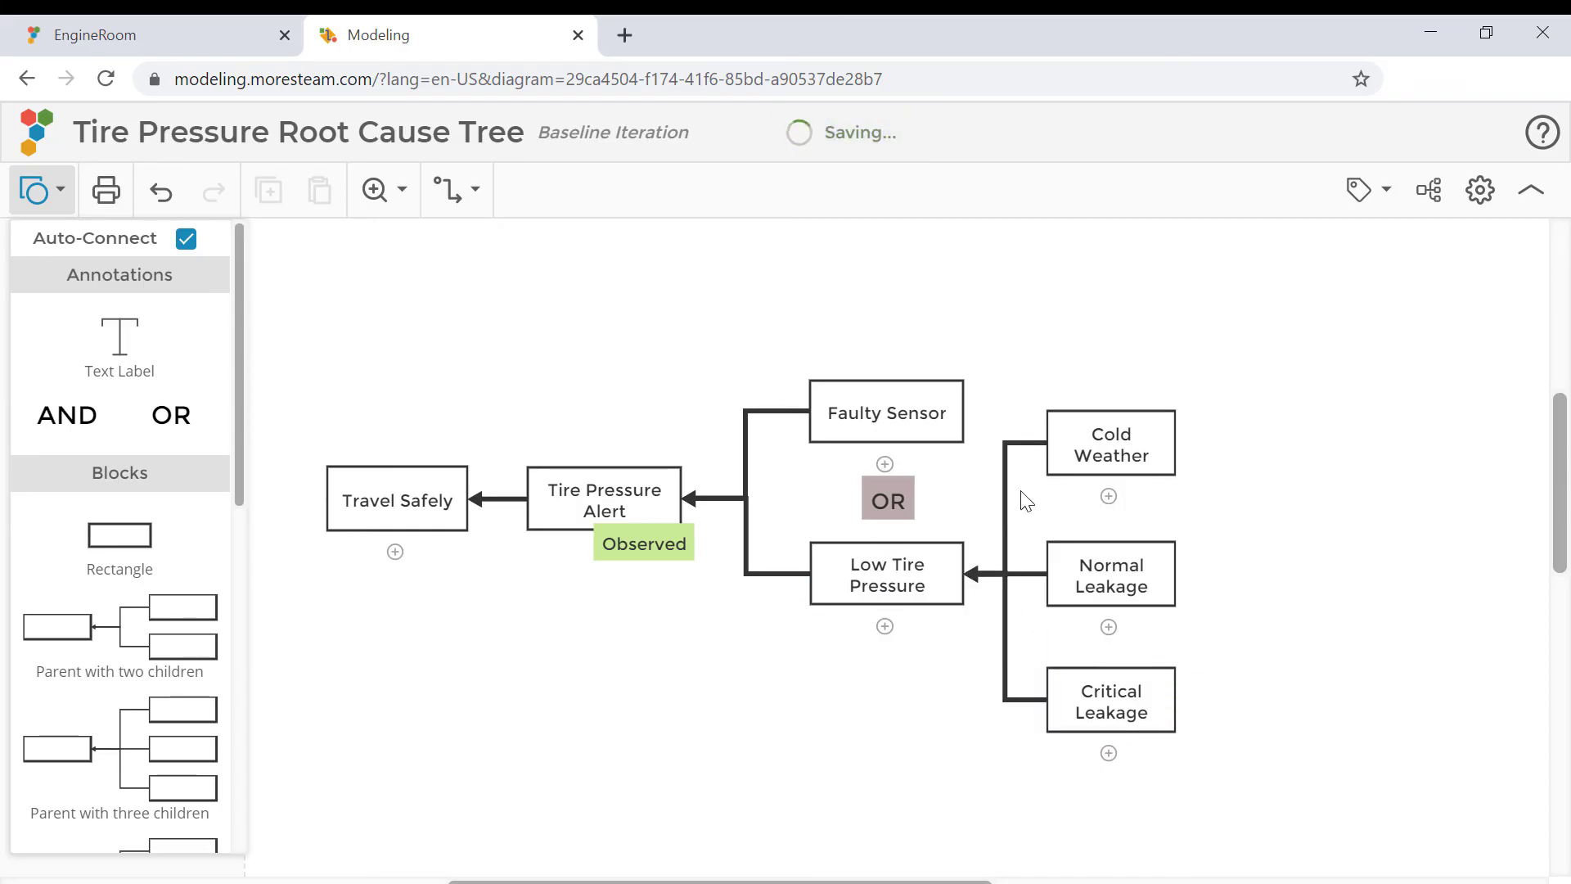
pyautogui.click(898, 476)
pyautogui.moveTo(898, 477); pyautogui.dragTo(1126, 490)
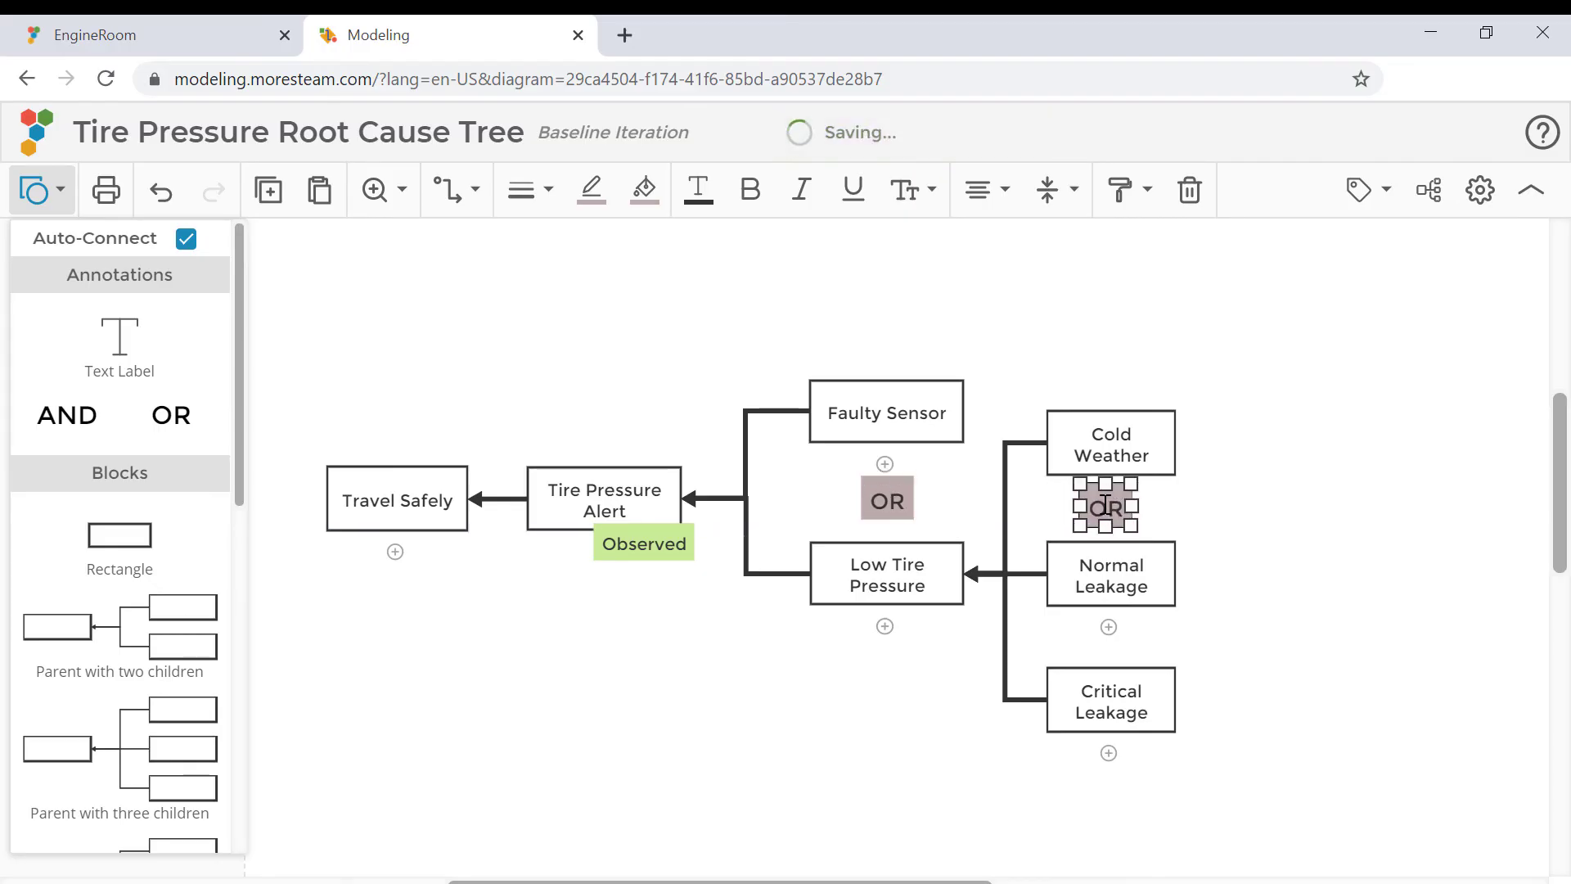
# Widen the copied gate below Cold Weather and change its label to AND/OR.
pyautogui.moveTo(1132, 505); pyautogui.dragTo(1176, 505)
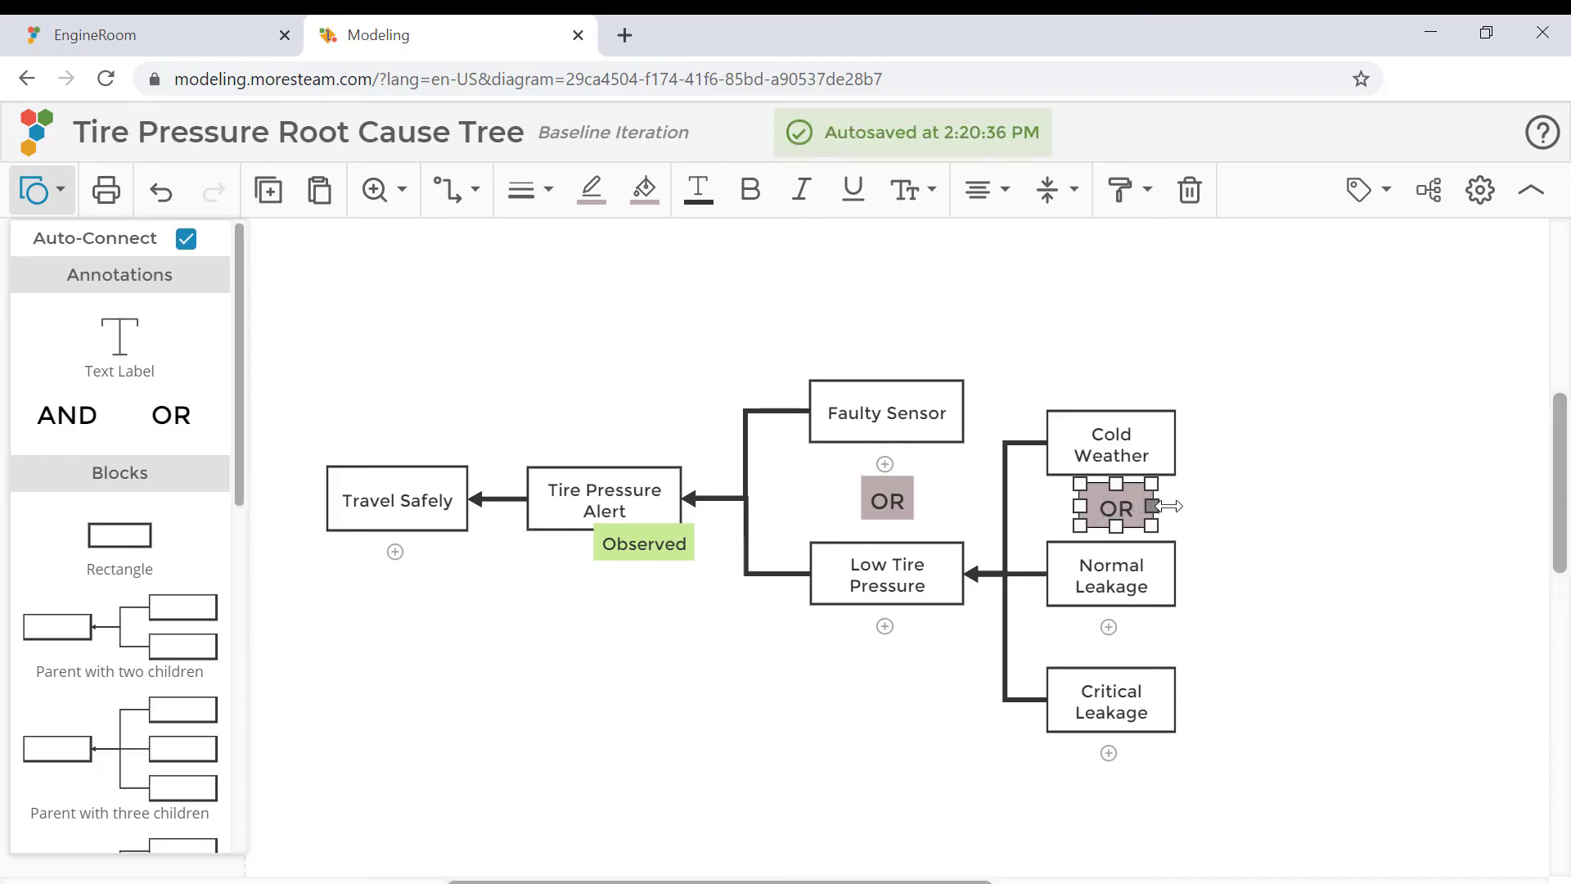
pyautogui.doubleClick(1121, 506)
pyautogui.write('AND/')
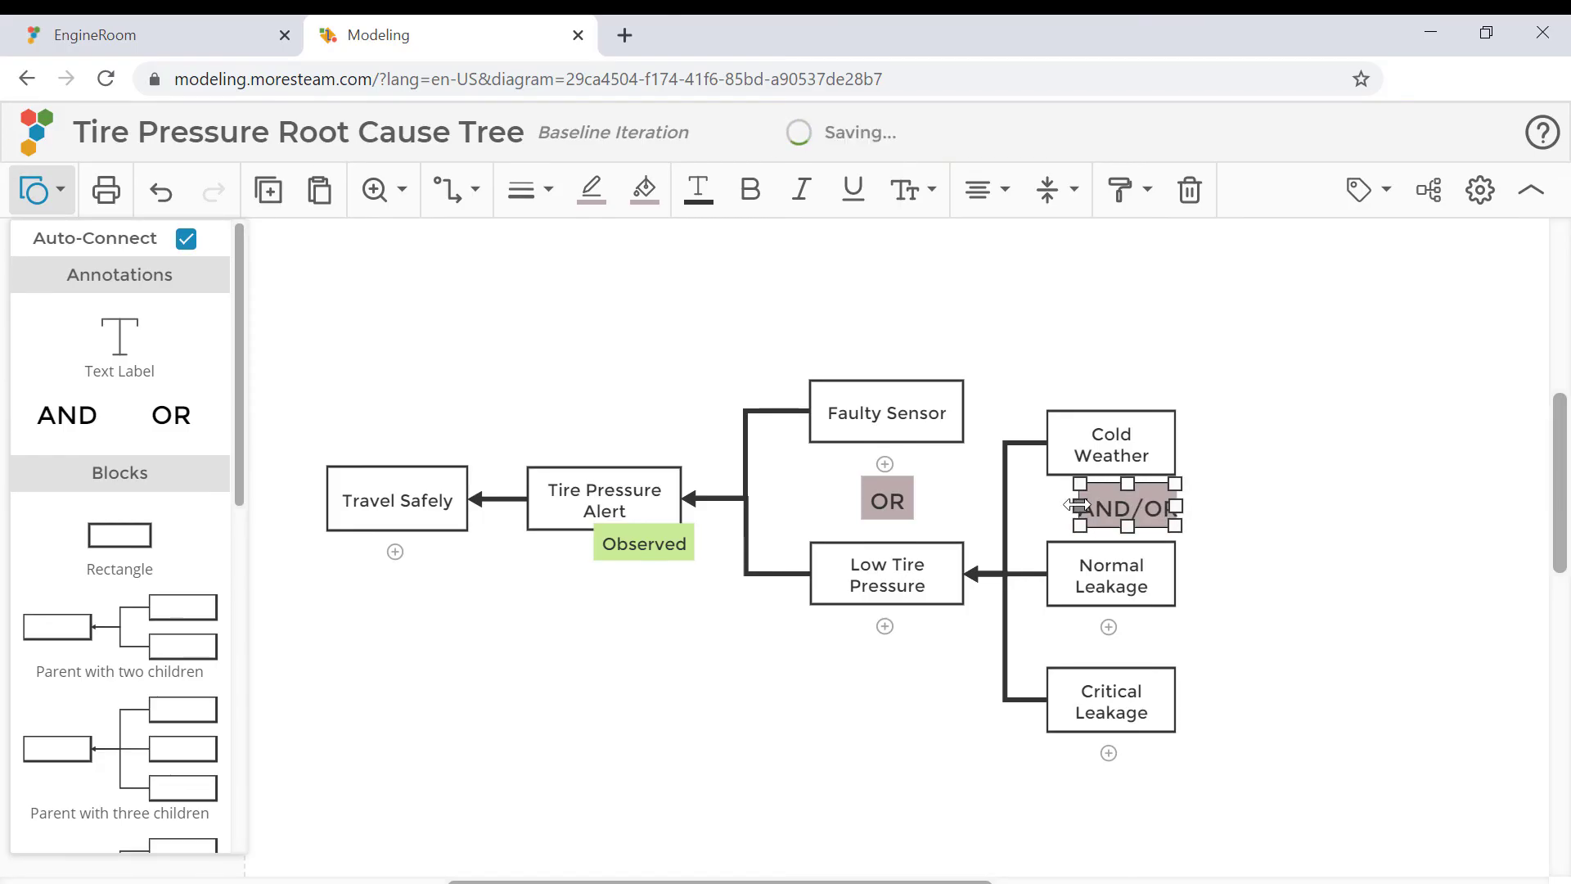
pyautogui.press('Escape')
pyautogui.moveTo(1056, 512); pyautogui.dragTo(1049, 508)
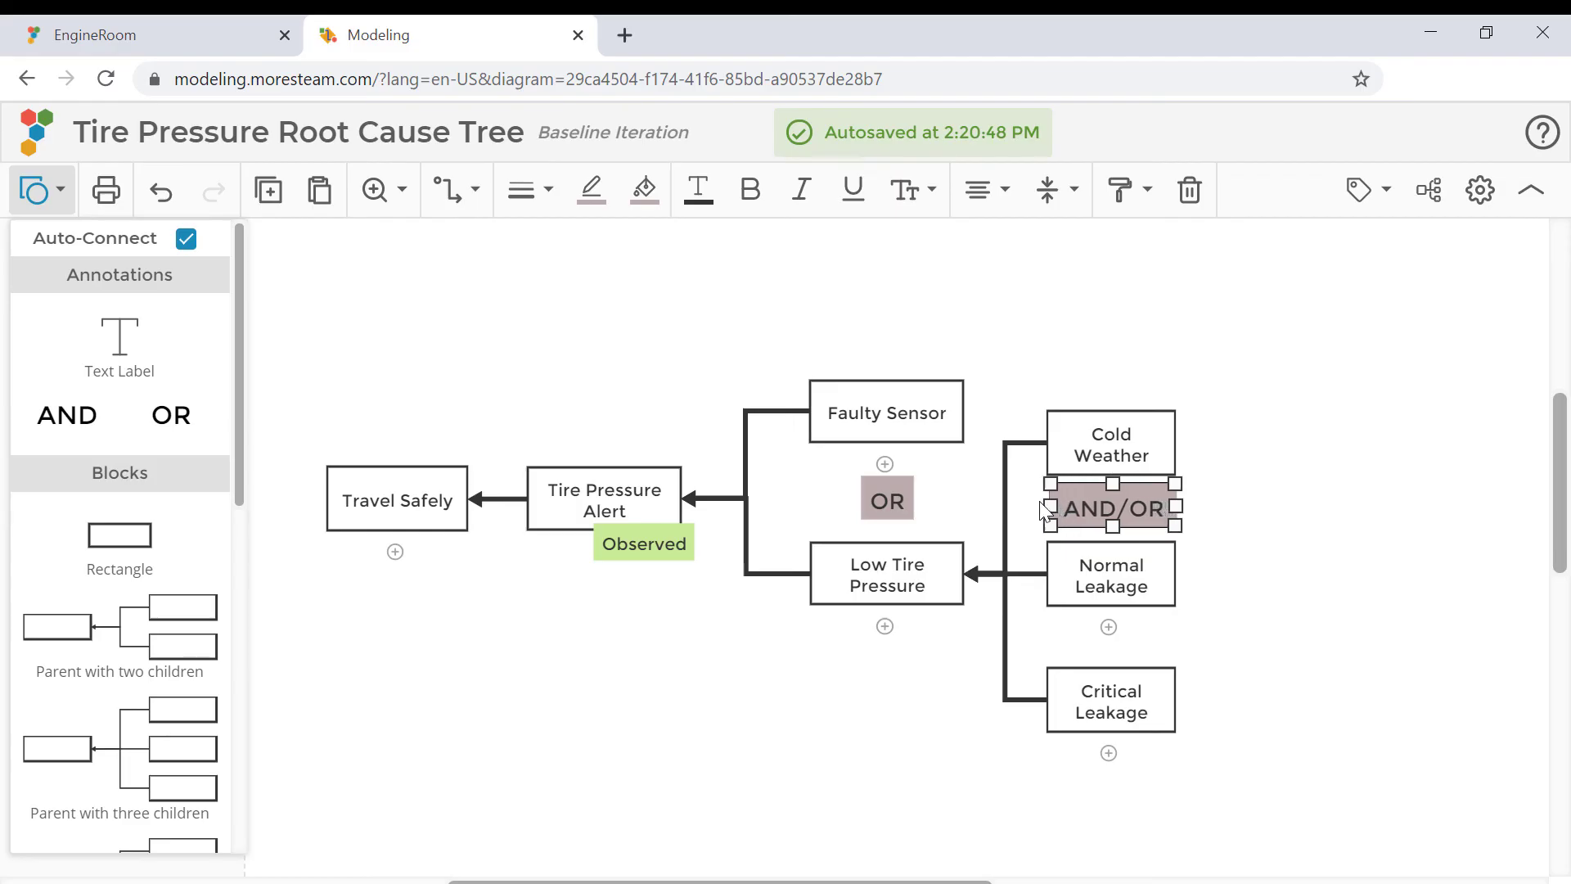
pyautogui.click(1228, 480)
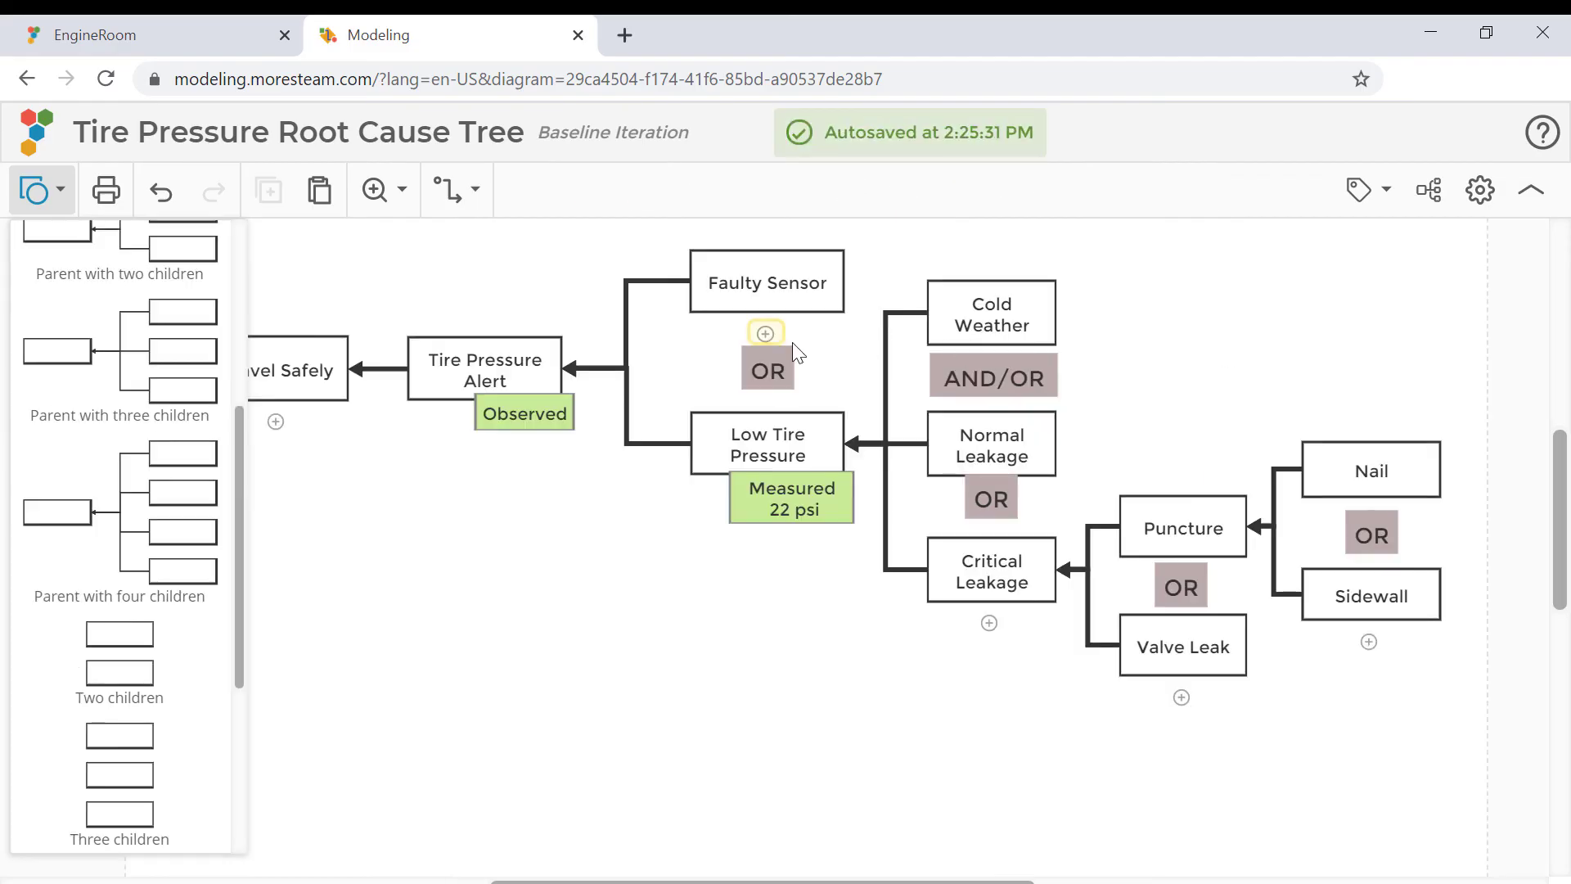
# Turn off Show Plus Sign in the diagram display options so no add-child plus signs appear.
pyautogui.click(1386, 197)
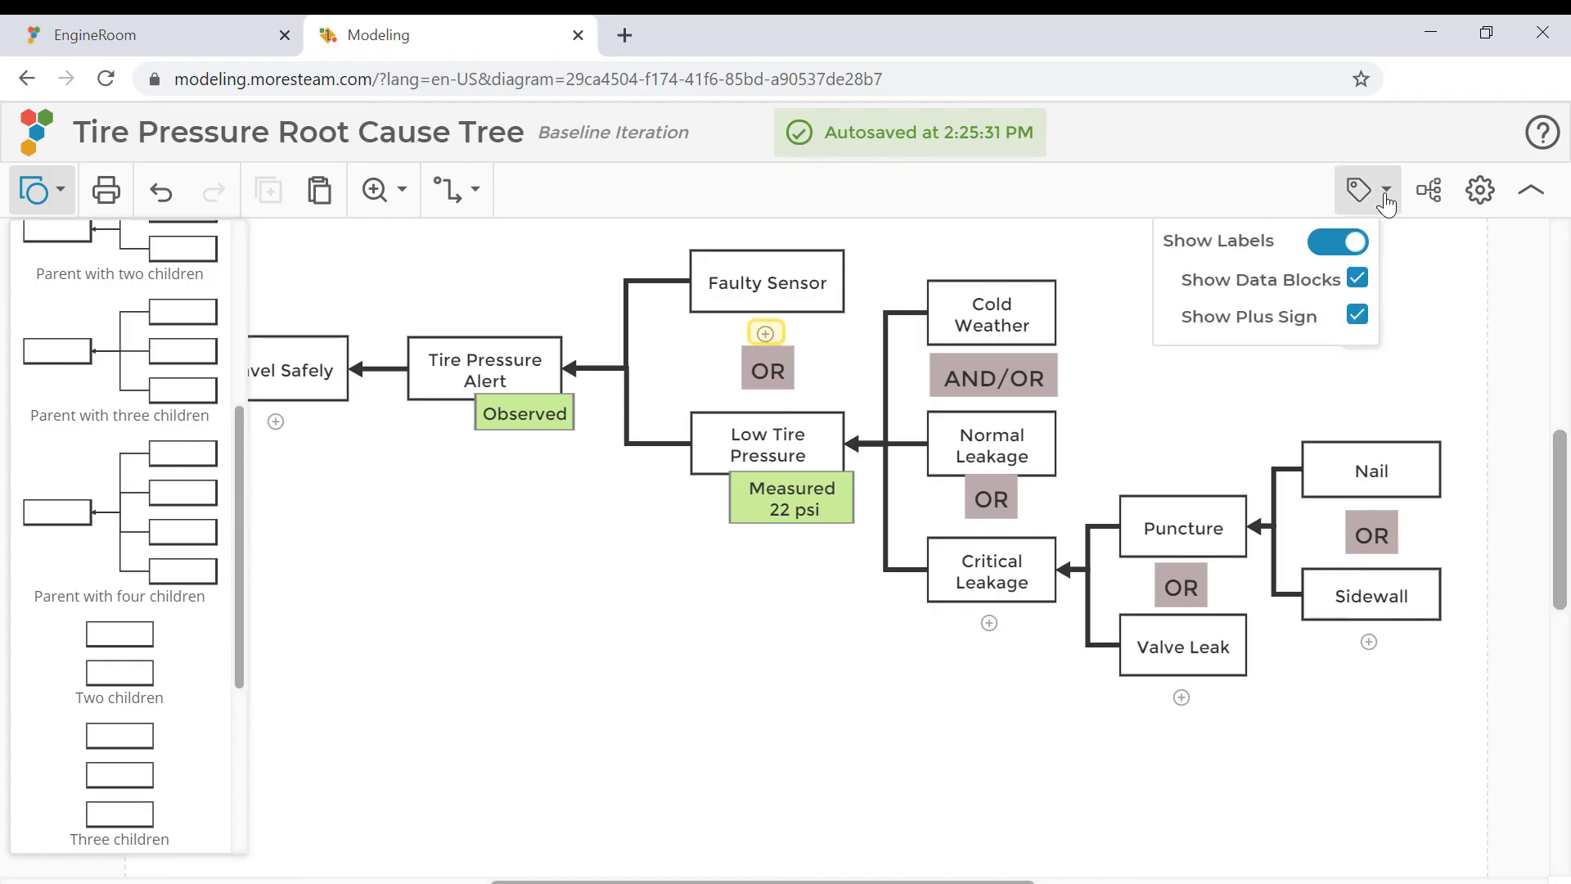
pyautogui.click(1355, 316)
pyautogui.click(1427, 323)
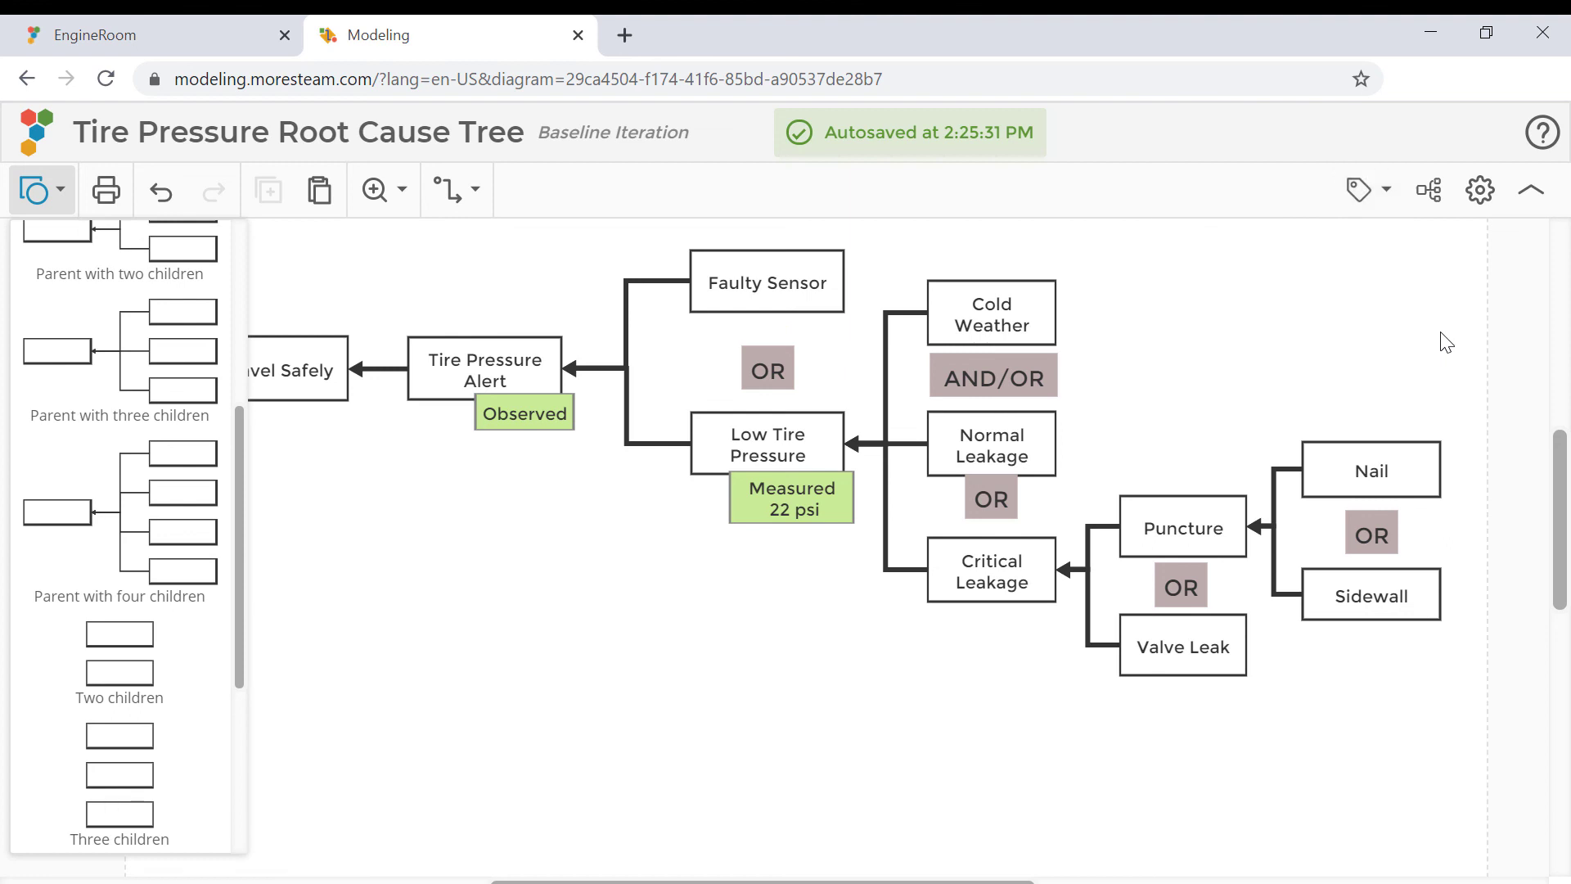